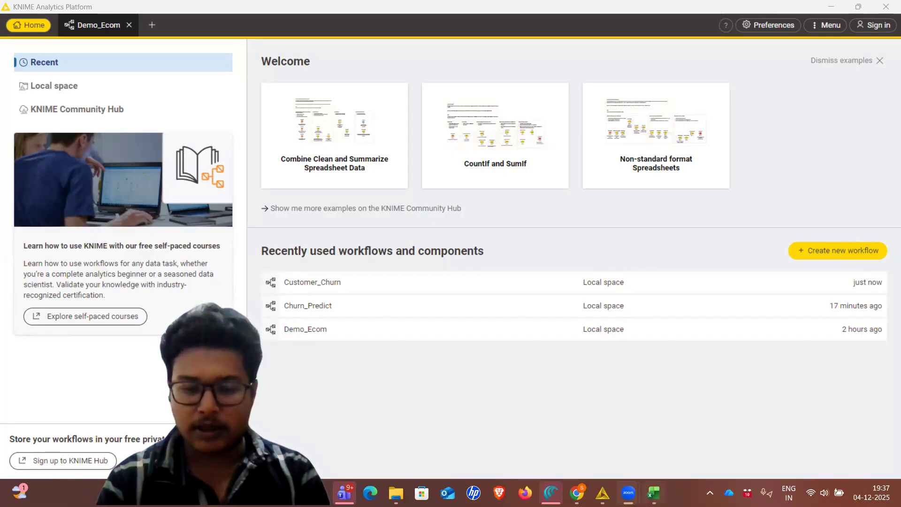
Switch to Excel and examine the columns and rows of the E Commerce Customer Churn dataset
{"action": "left_click", "coordinate": [653, 492]}
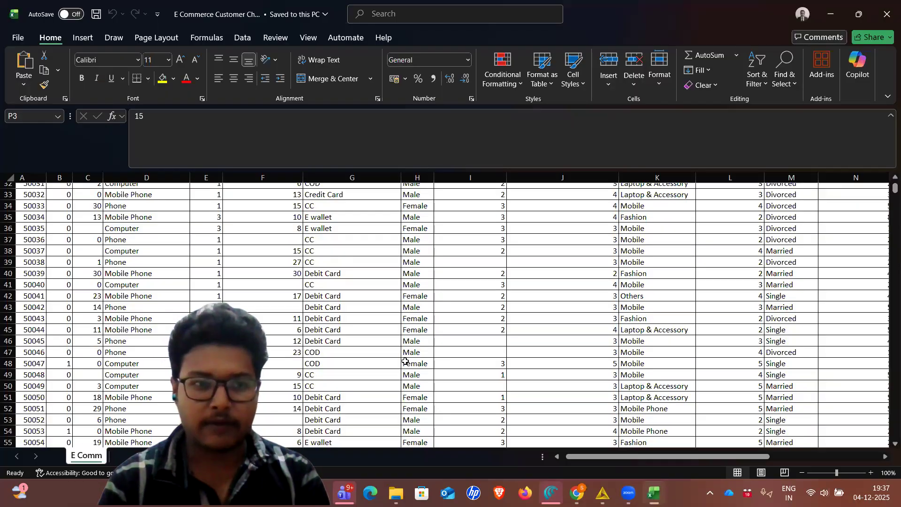
{"action": "scroll", "coordinate": [404, 362], "scroll_direction": "up", "scroll_amount": 8}
{"action": "scroll", "coordinate": [405, 361], "scroll_direction": "up", "scroll_amount": 2}
{"action": "scroll", "coordinate": [405, 361], "scroll_direction": "right", "scroll_amount": 5}
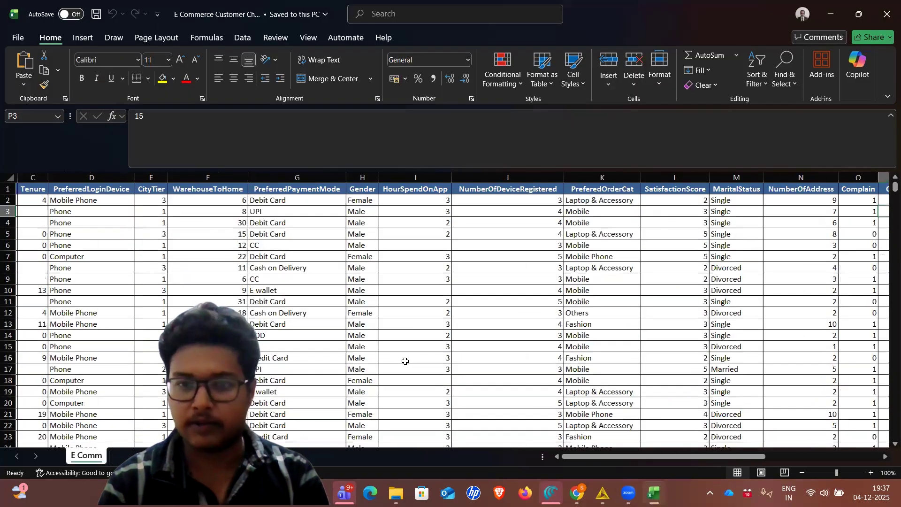
{"action": "scroll", "coordinate": [404, 362], "scroll_direction": "left", "scroll_amount": 2}
{"action": "scroll", "coordinate": [404, 361], "scroll_direction": "left", "scroll_amount": 1}
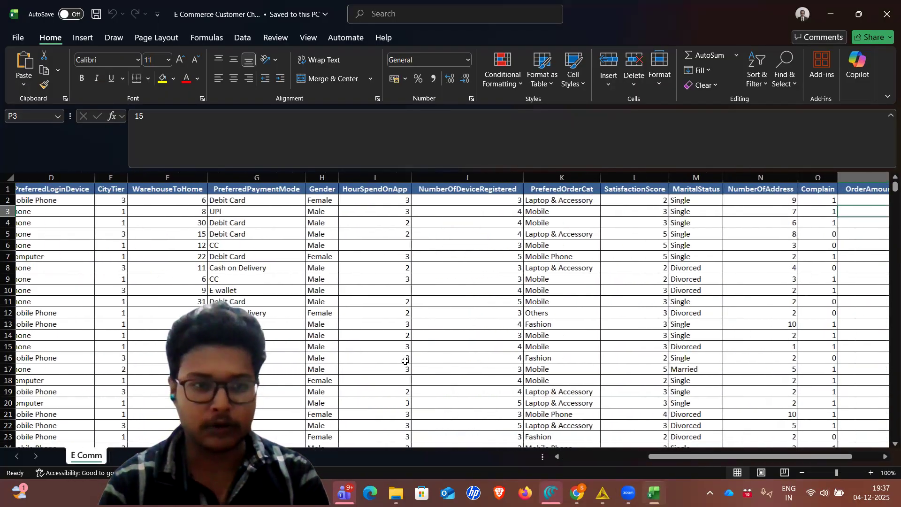
{"action": "scroll", "coordinate": [405, 361], "scroll_direction": "down", "scroll_amount": 1}
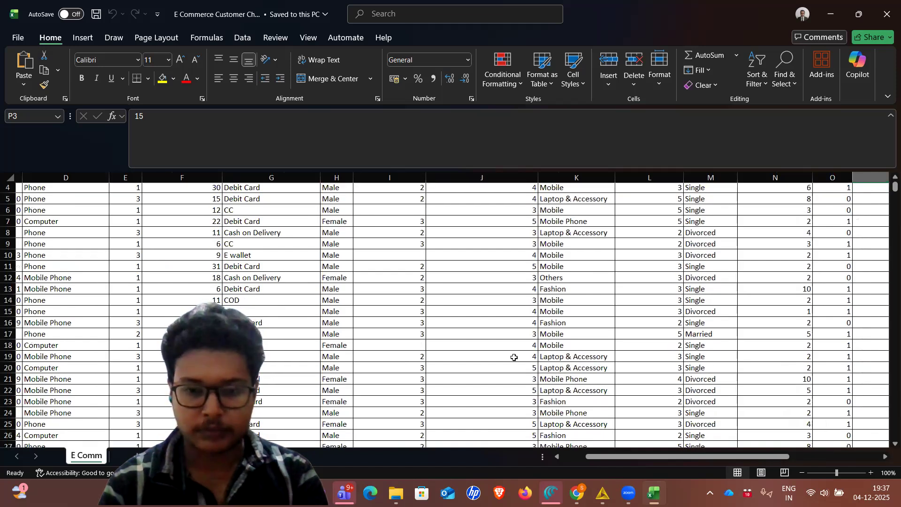
Switch back to KNIME and create a new workflow named Predict_Churn
{"action": "left_click", "coordinate": [599, 491]}
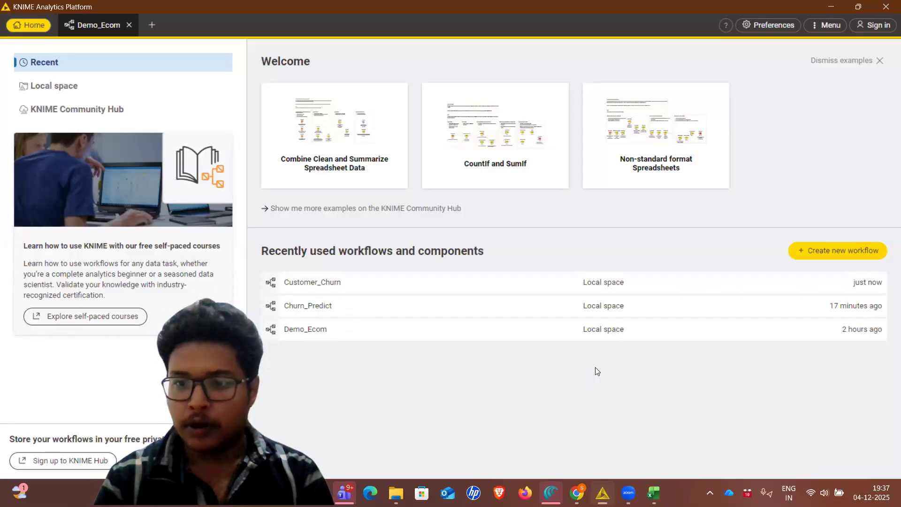
{"action": "left_click", "coordinate": [831, 251]}
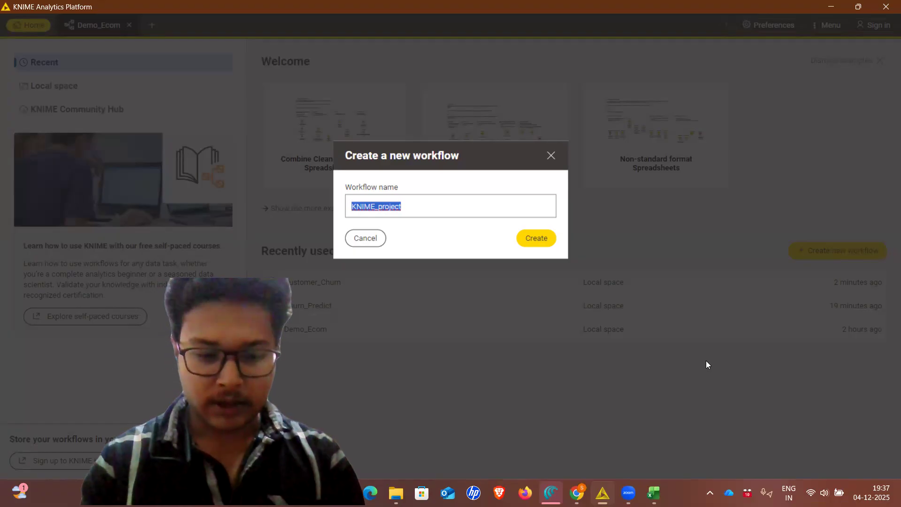
{"action": "type", "text": "Predict"}
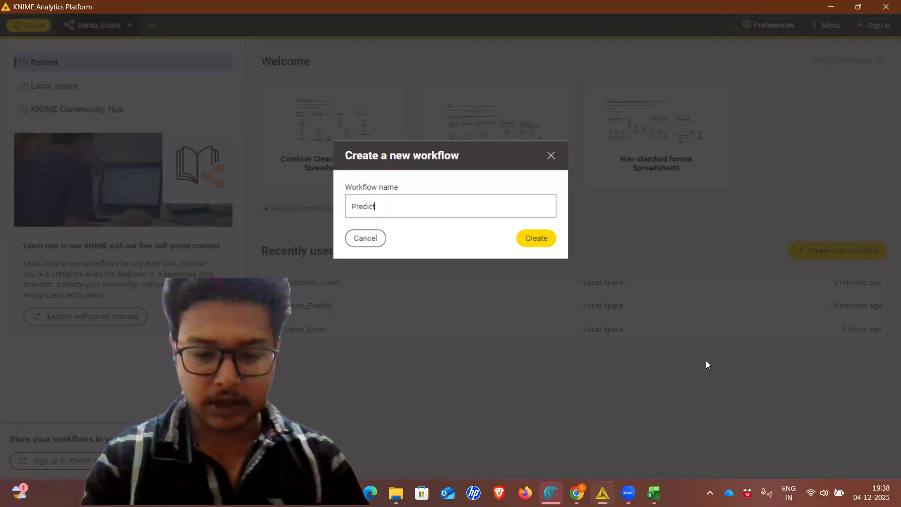
{"action": "type", "text": "_Churn"}
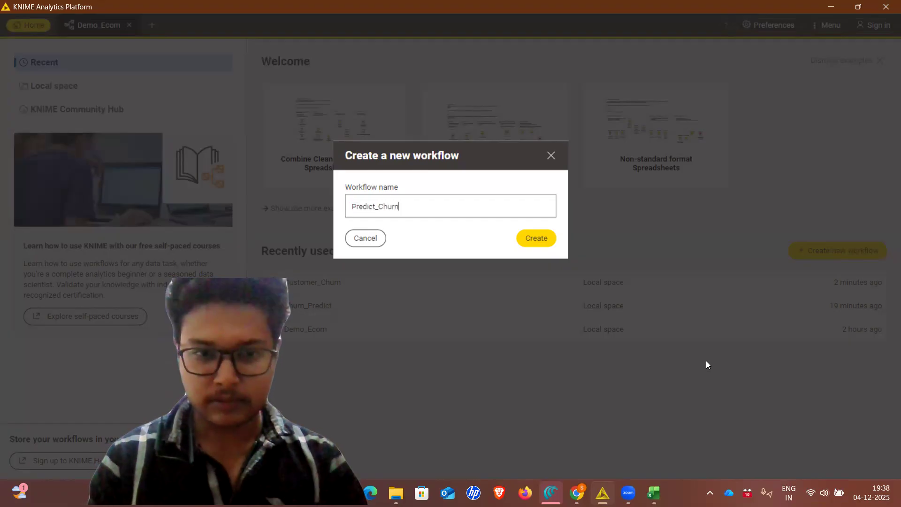
{"action": "left_click", "coordinate": [522, 241]}
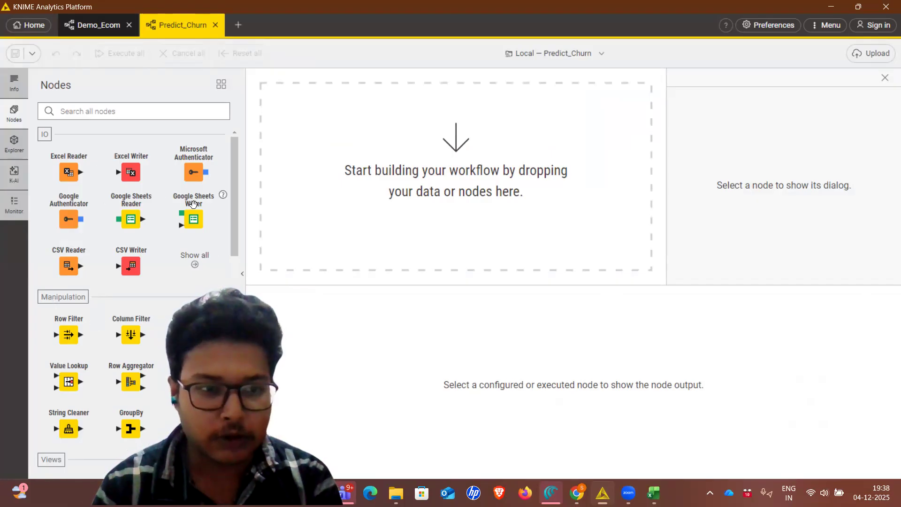
Add an Excel Reader node to the empty workflow and open its configuration
{"action": "left_click_drag", "start_coordinate": [92, 317], "coordinate": [105, 303]}
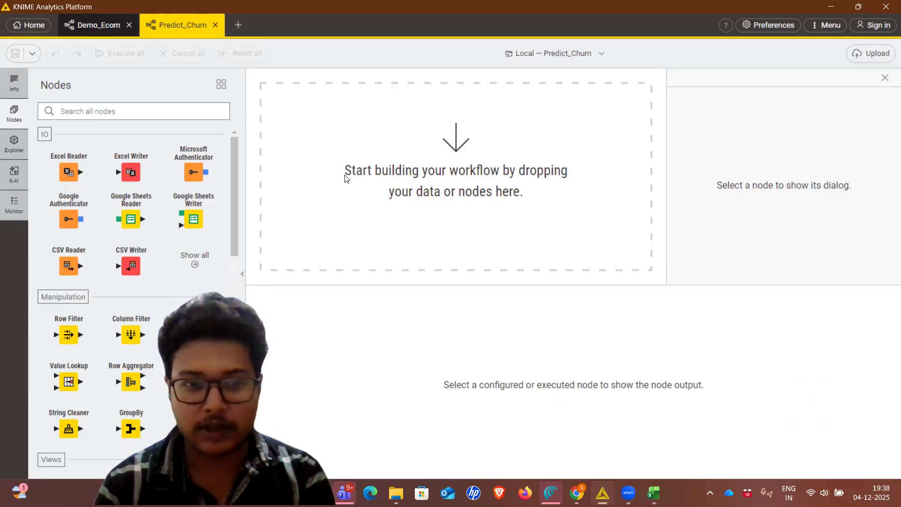
{"action": "left_click_drag", "start_coordinate": [70, 174], "coordinate": [308, 166]}
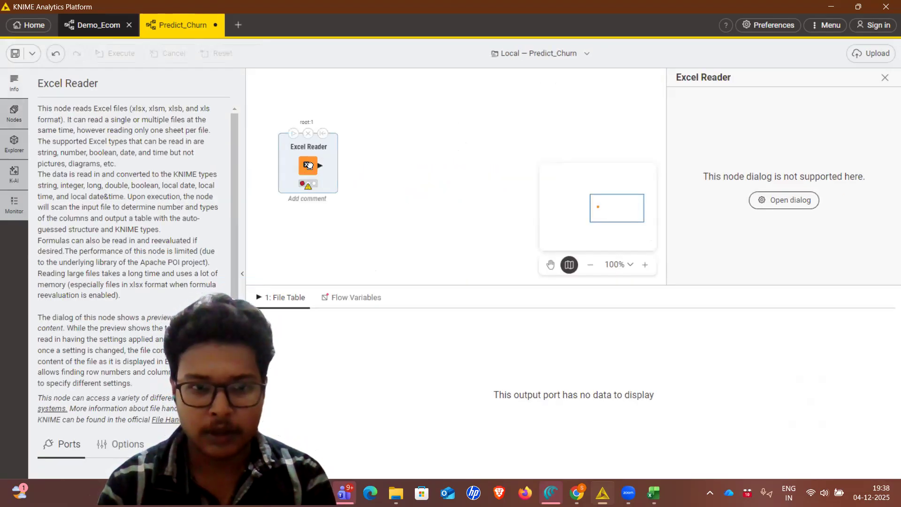
{"action": "right_click", "coordinate": [310, 164]}
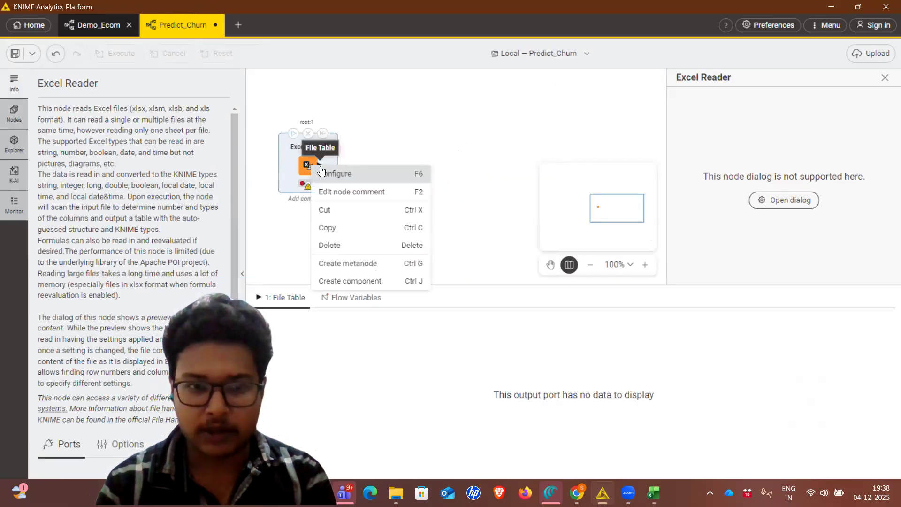
{"action": "left_click", "coordinate": [320, 172]}
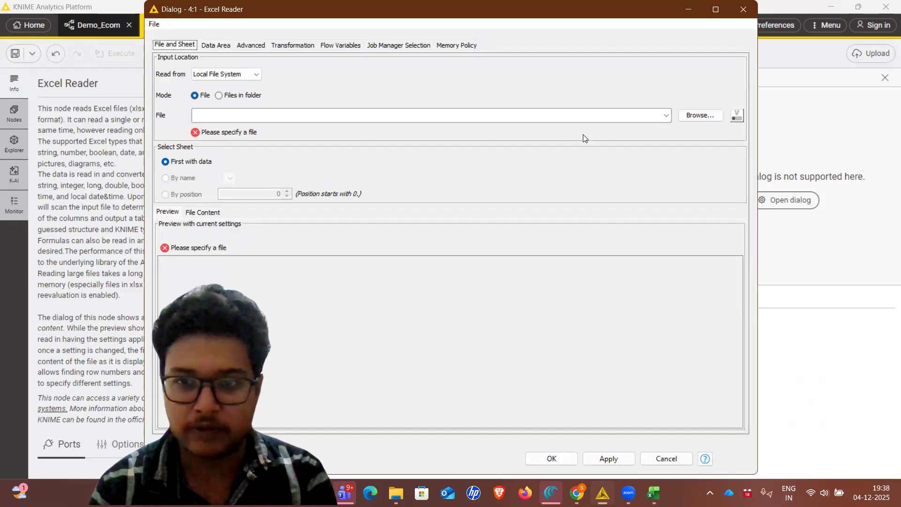
Set the Excel Reader's input file to E Commerce Customer Churn from the user's Downloads folder and apply the configuration
{"action": "left_click", "coordinate": [706, 117]}
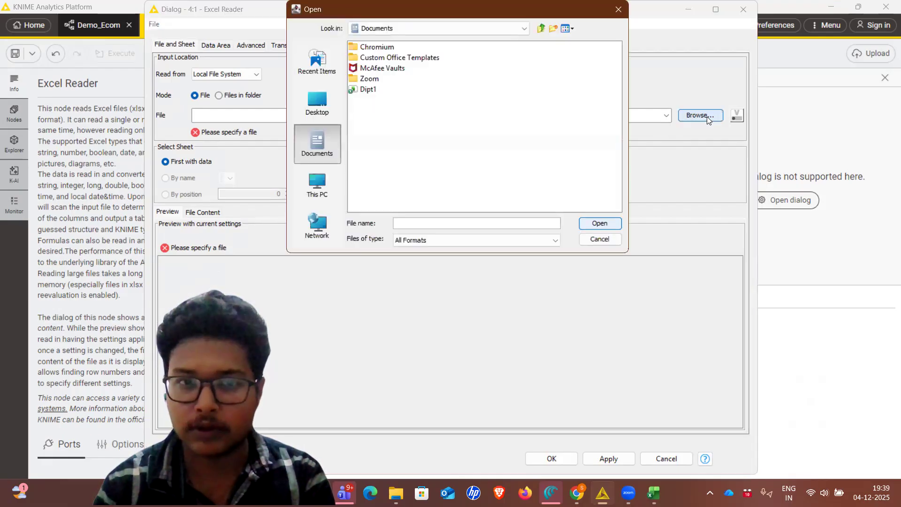
{"action": "left_click", "coordinate": [309, 184]}
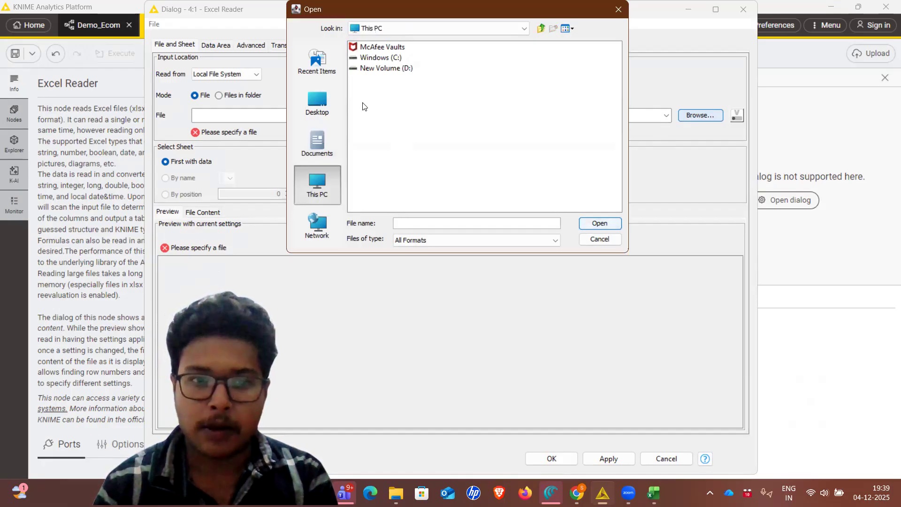
{"action": "double_click", "coordinate": [377, 57]}
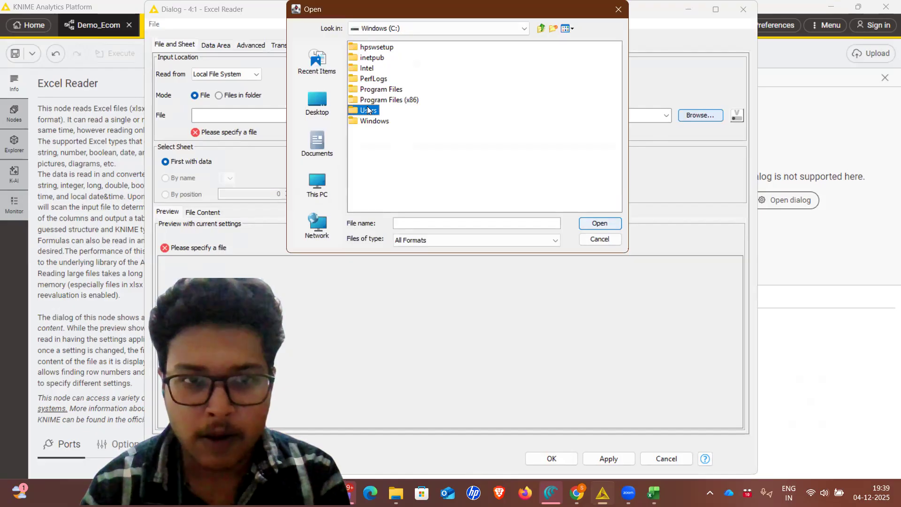
{"action": "double_click", "coordinate": [367, 108]}
{"action": "double_click", "coordinate": [370, 47]}
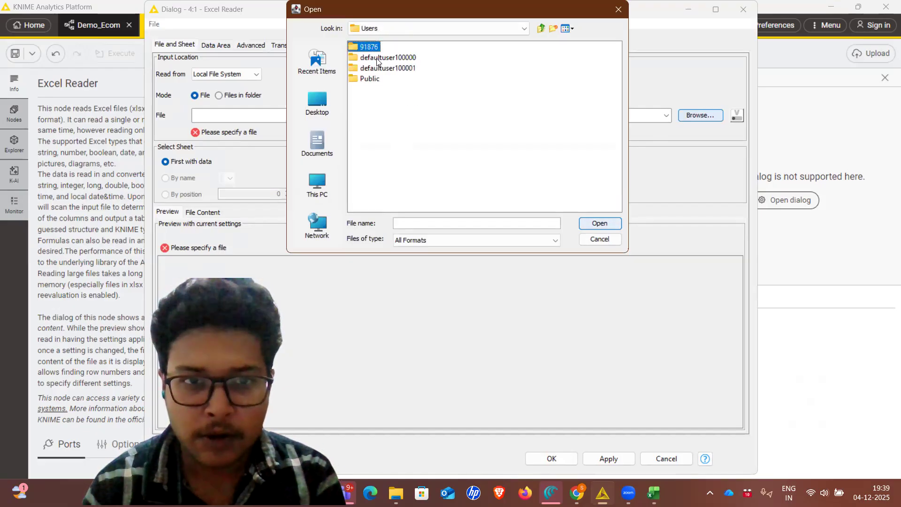
{"action": "left_click", "coordinate": [375, 90]}
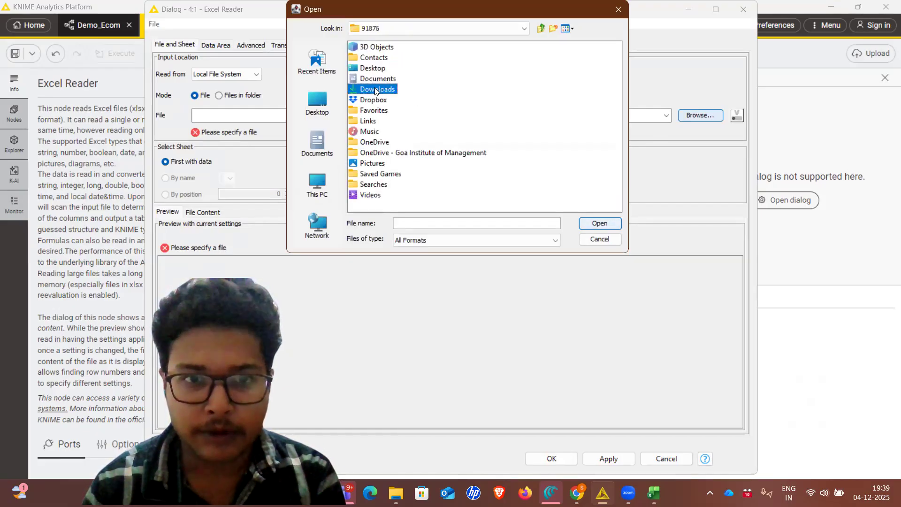
{"action": "double_click", "coordinate": [376, 90]}
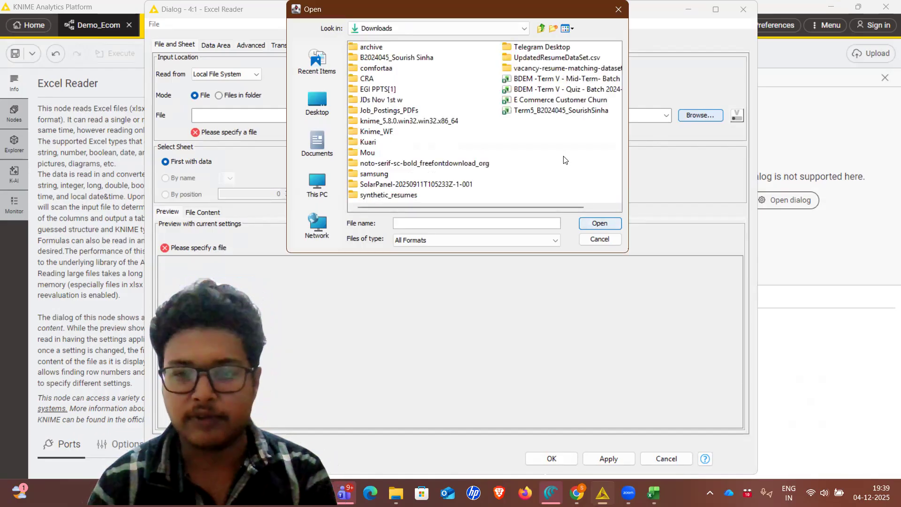
{"action": "left_click", "coordinate": [558, 100]}
{"action": "left_click", "coordinate": [597, 223]}
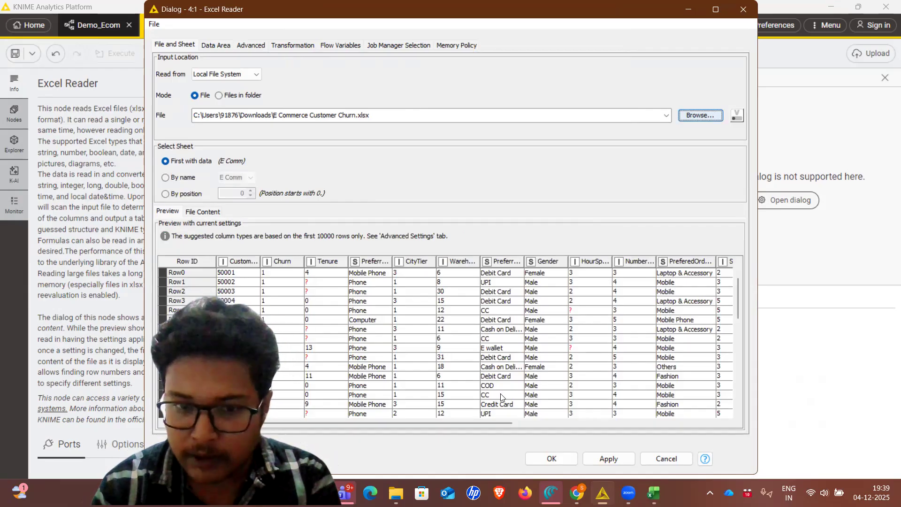
{"action": "scroll", "coordinate": [468, 360], "scroll_direction": "down", "scroll_amount": 4}
{"action": "scroll", "coordinate": [467, 359], "scroll_direction": "up", "scroll_amount": 3}
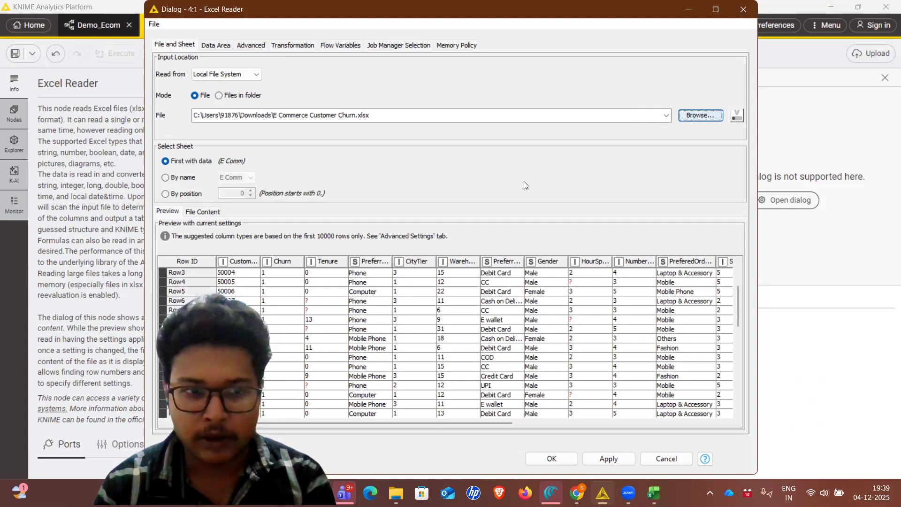
{"action": "left_click", "coordinate": [614, 463]}
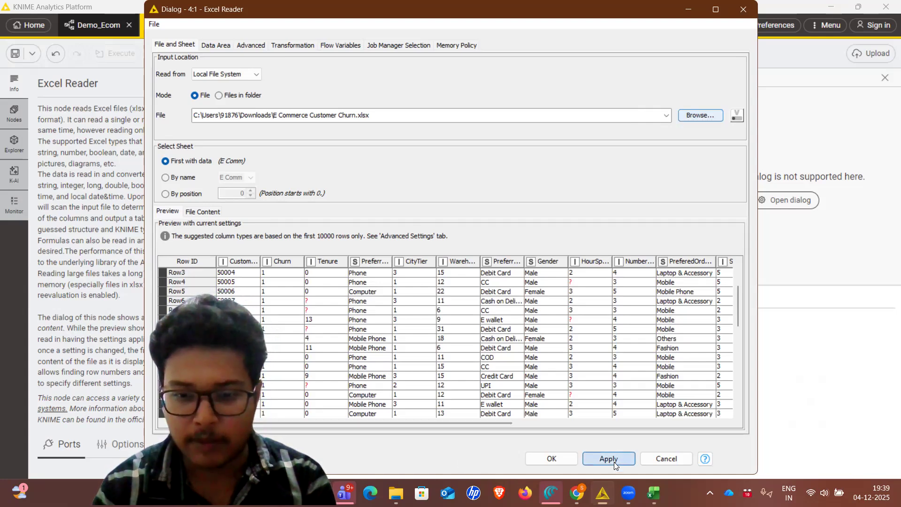
{"action": "left_click", "coordinate": [543, 457]}
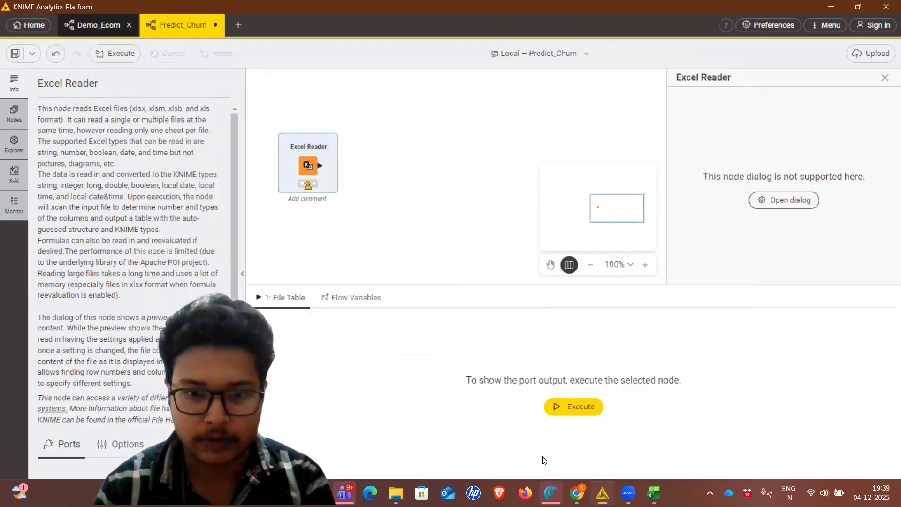
Execute the Excel Reader node and check its output table for missing values
{"action": "right_click", "coordinate": [308, 164]}
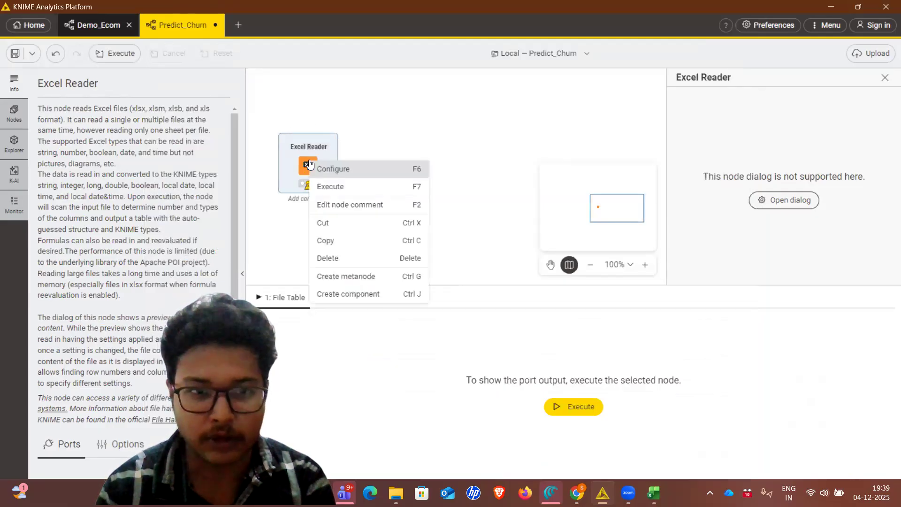
{"action": "left_click", "coordinate": [339, 187]}
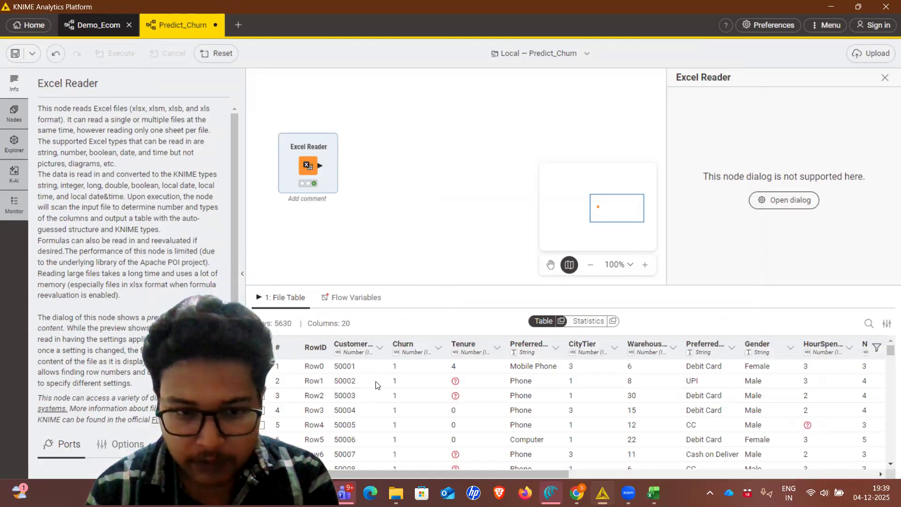
{"action": "scroll", "coordinate": [371, 383], "scroll_direction": "down", "scroll_amount": 3}
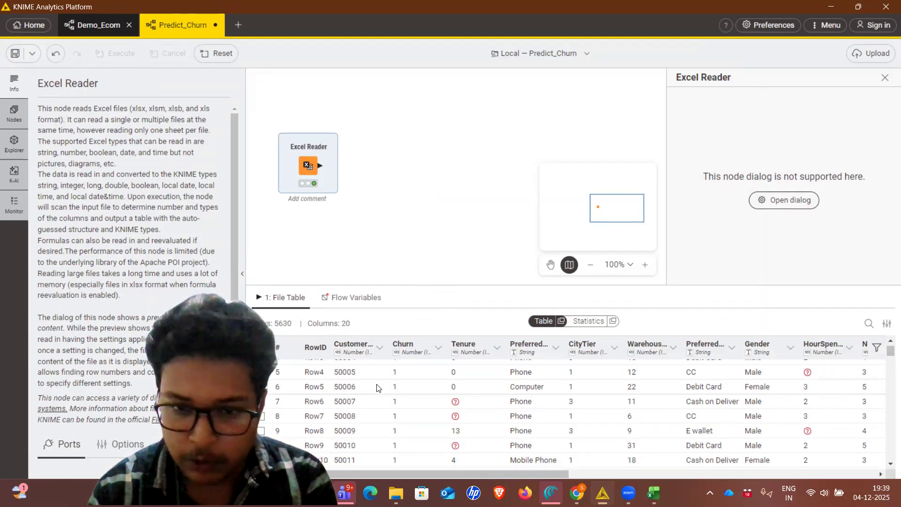
{"action": "scroll", "coordinate": [377, 388], "scroll_direction": "up", "scroll_amount": 3}
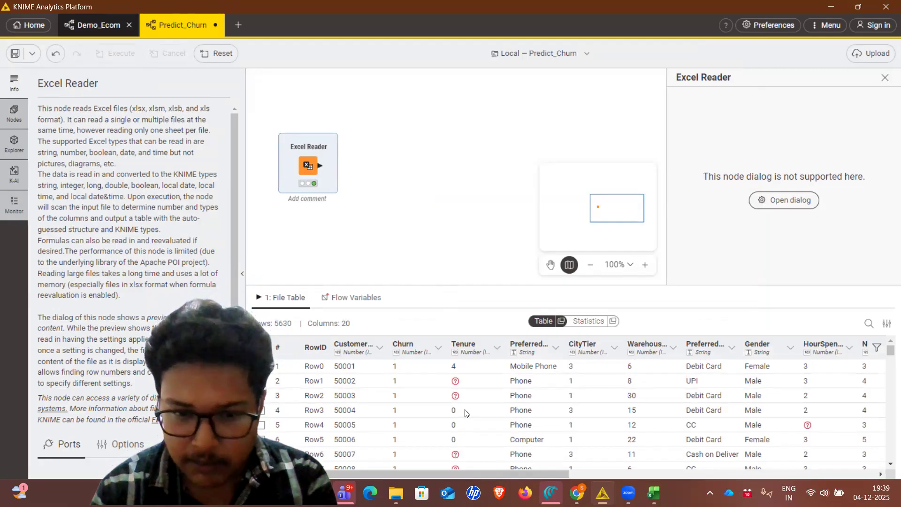
{"action": "scroll", "coordinate": [464, 413], "scroll_direction": "down", "scroll_amount": 3}
{"action": "scroll", "coordinate": [465, 412], "scroll_direction": "up", "scroll_amount": 3}
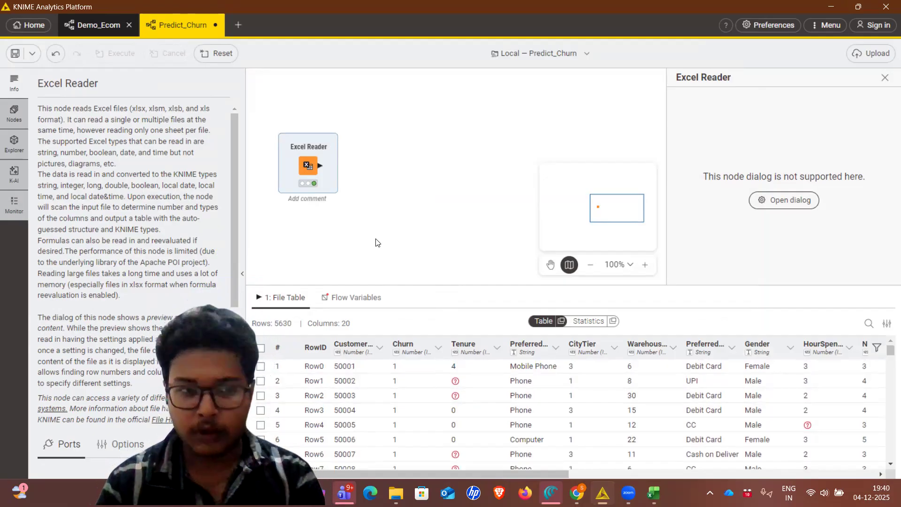
Find the Missing Value node and add it to the workflow, connected to the Excel Reader's output
{"action": "left_click", "coordinate": [13, 115]}
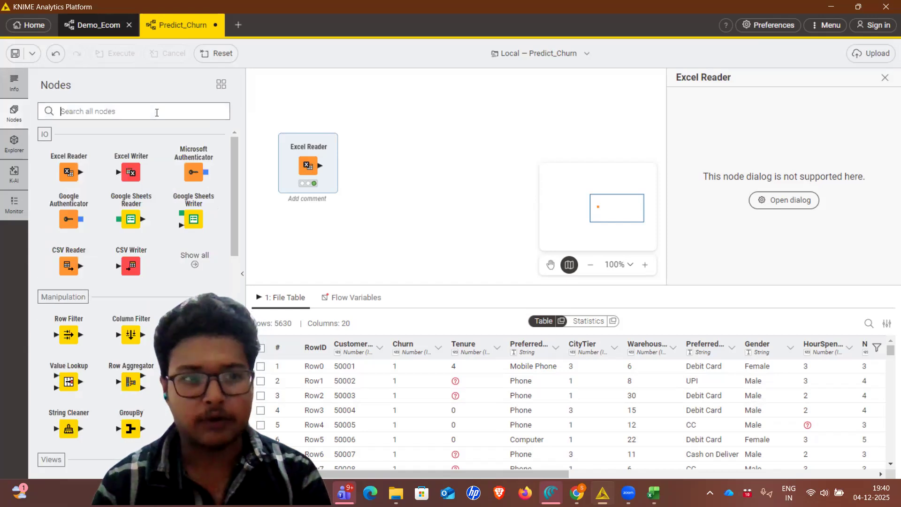
{"action": "type", "text": "missin"}
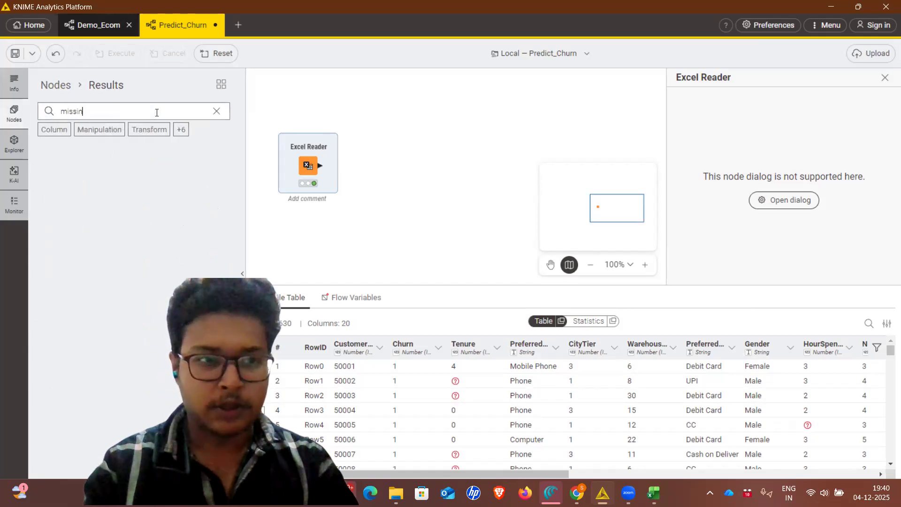
{"action": "mouse_move", "coordinate": [65, 176]}
{"action": "left_mouse_down"}
{"action": "mouse_move", "coordinate": [359, 164]}
{"action": "mouse_move", "coordinate": [331, 164]}
{"action": "mouse_move", "coordinate": [345, 166]}
{"action": "left_mouse_up"}
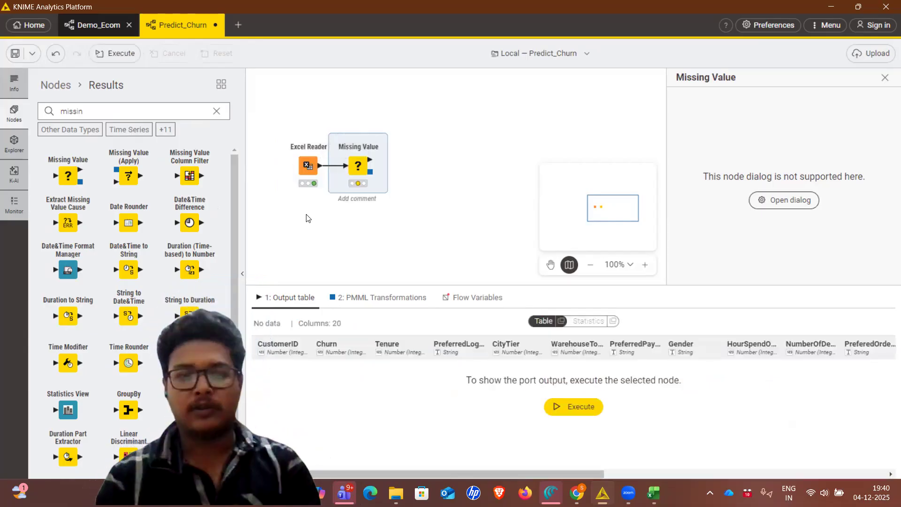
Configure the Missing Value node to replace integers and floats with Median and strings with Most Frequent Value
{"action": "right_click", "coordinate": [357, 169]}
{"action": "left_click", "coordinate": [369, 176]}
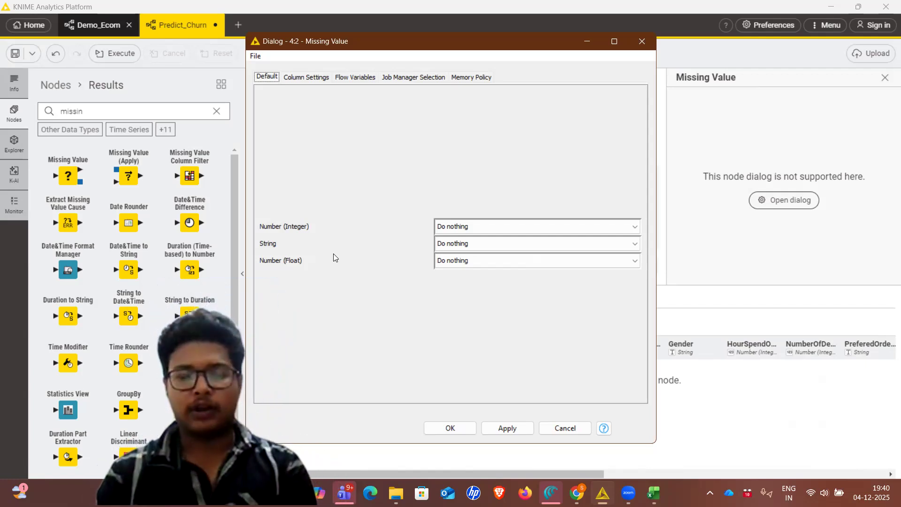
{"action": "left_click", "coordinate": [473, 226]}
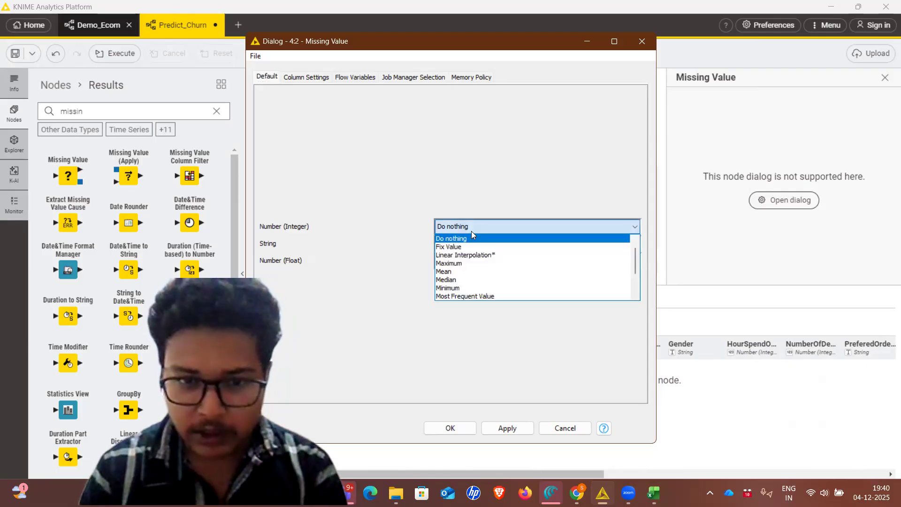
{"action": "left_click", "coordinate": [455, 278]}
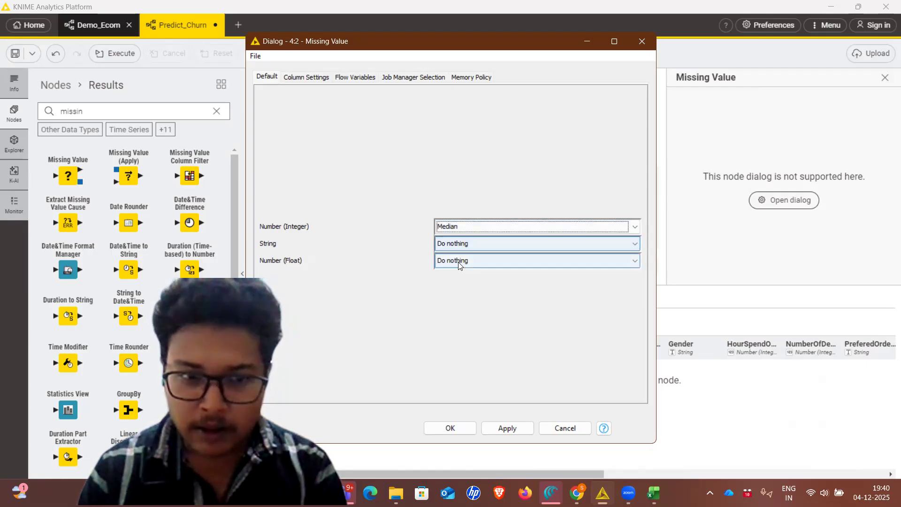
{"action": "left_click", "coordinate": [459, 262]}
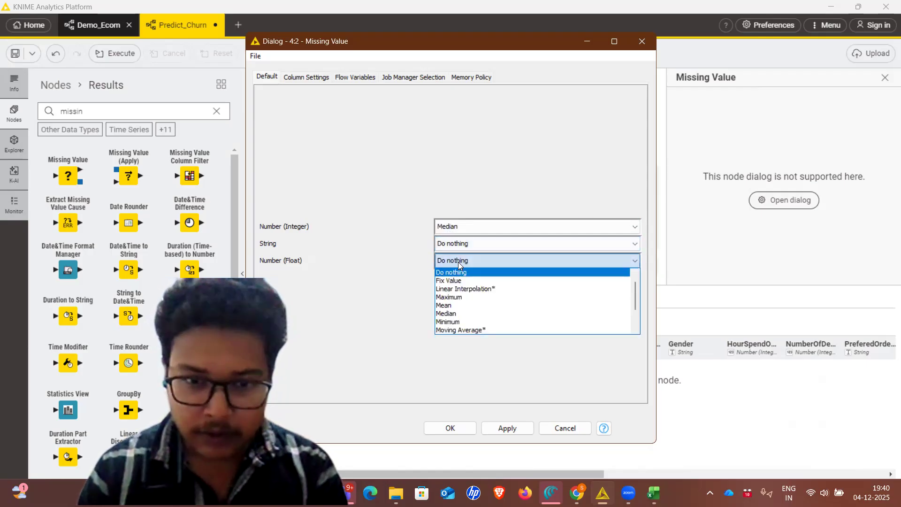
{"action": "left_click", "coordinate": [451, 313]}
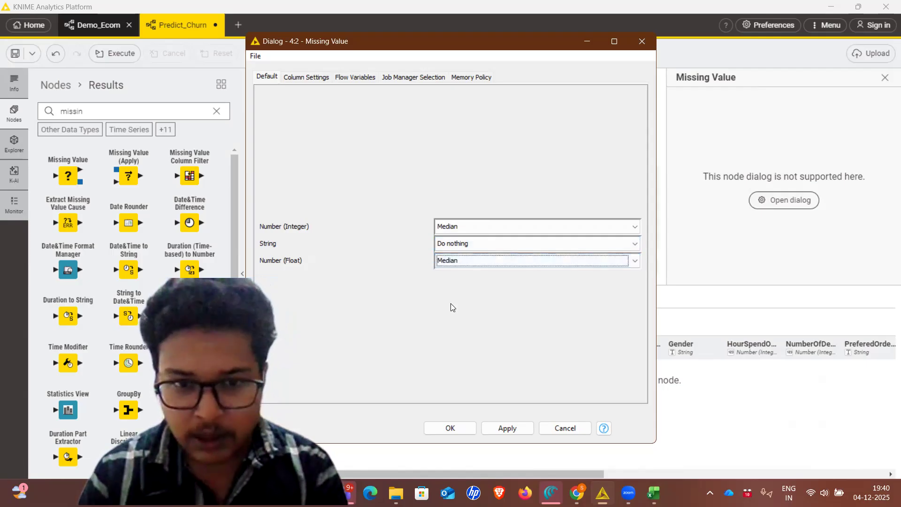
{"action": "left_click", "coordinate": [461, 246]}
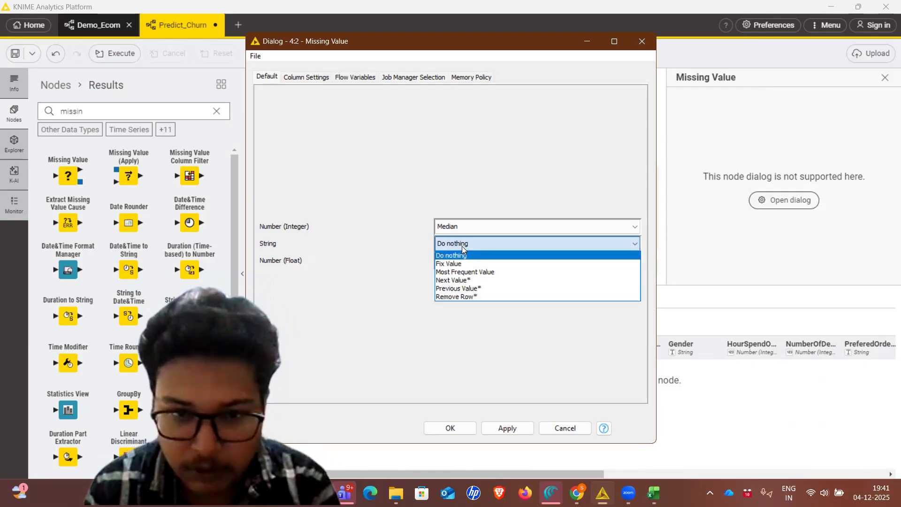
{"action": "left_click", "coordinate": [457, 272]}
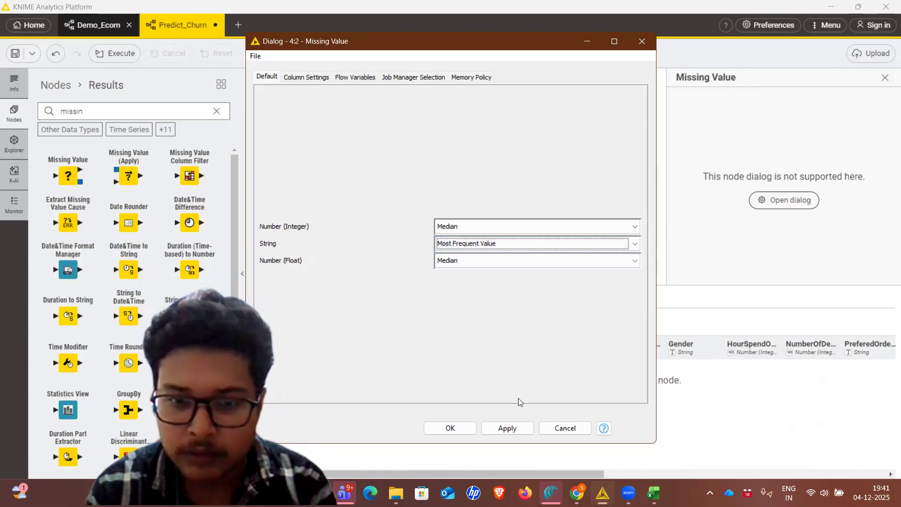
{"action": "left_click", "coordinate": [508, 428]}
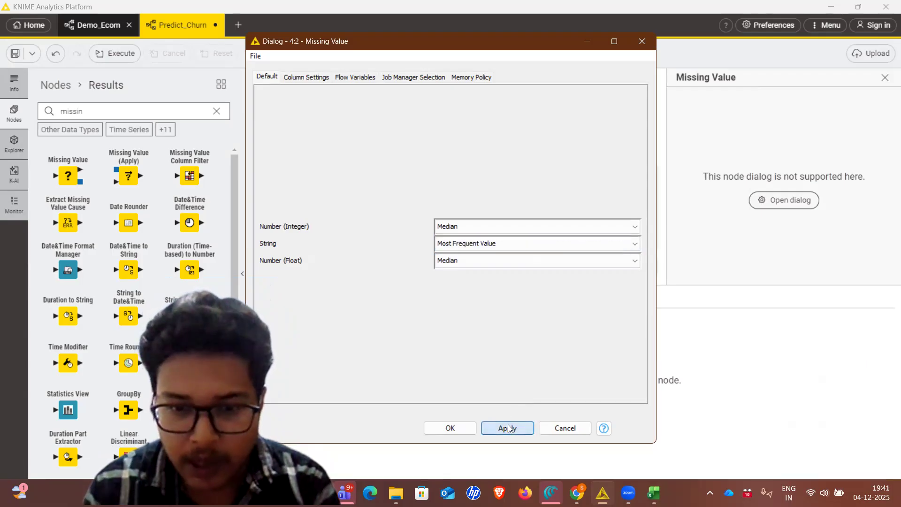
{"action": "left_click", "coordinate": [460, 427]}
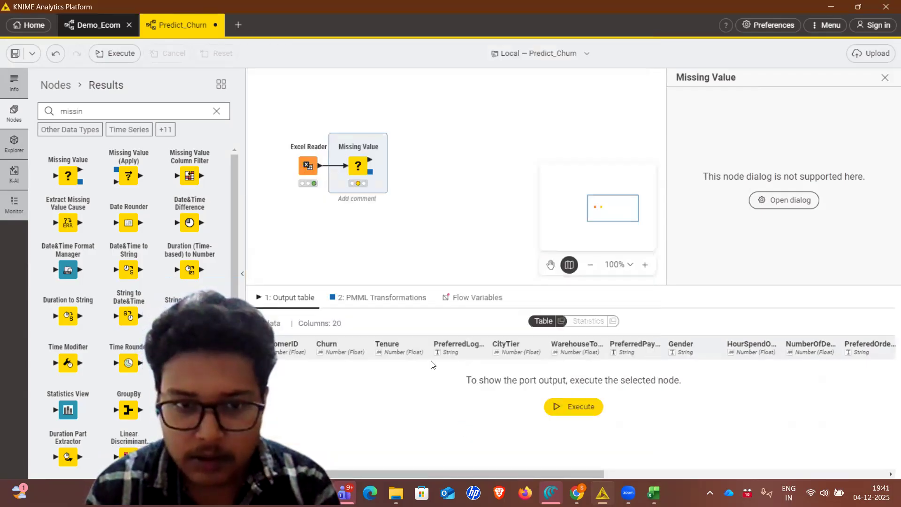
Execute the Missing Value node and check the rows of its output table
{"action": "right_click", "coordinate": [359, 173]}
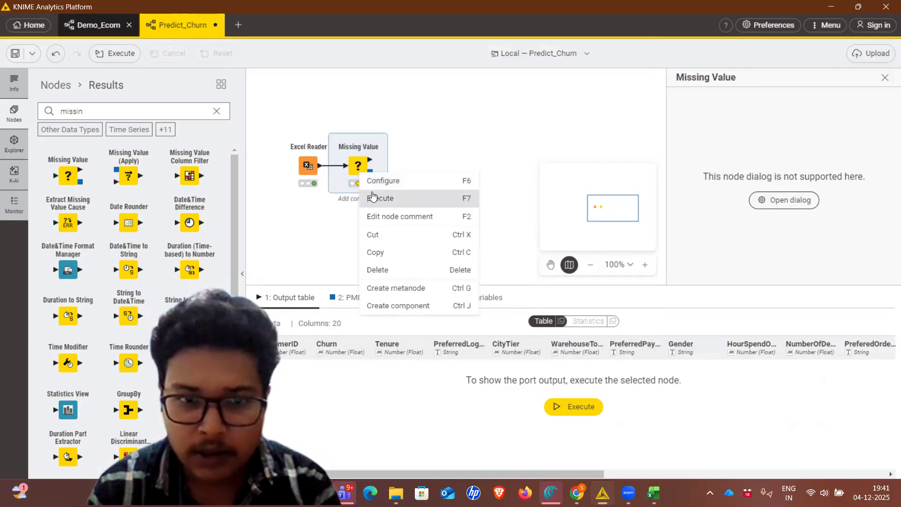
{"action": "left_click", "coordinate": [371, 193]}
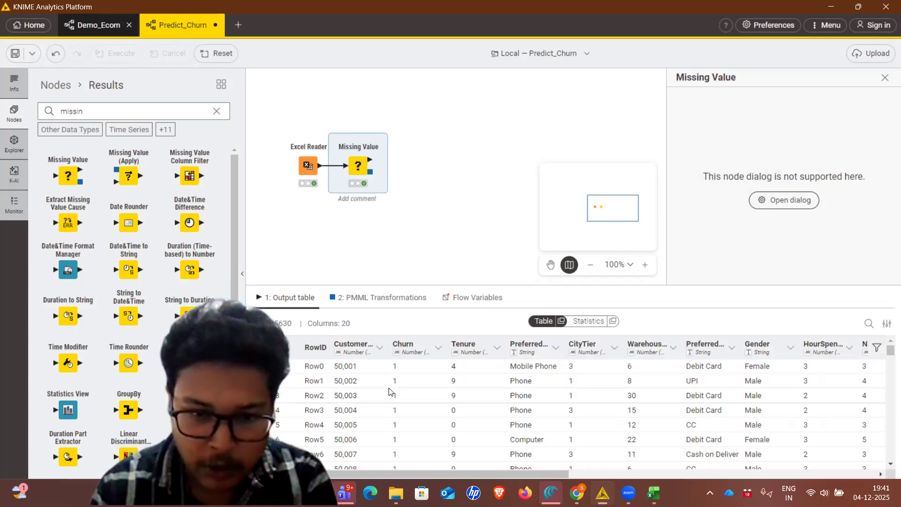
{"action": "scroll", "coordinate": [389, 392], "scroll_direction": "down", "scroll_amount": 1}
{"action": "scroll", "coordinate": [389, 392], "scroll_direction": "down", "scroll_amount": 4}
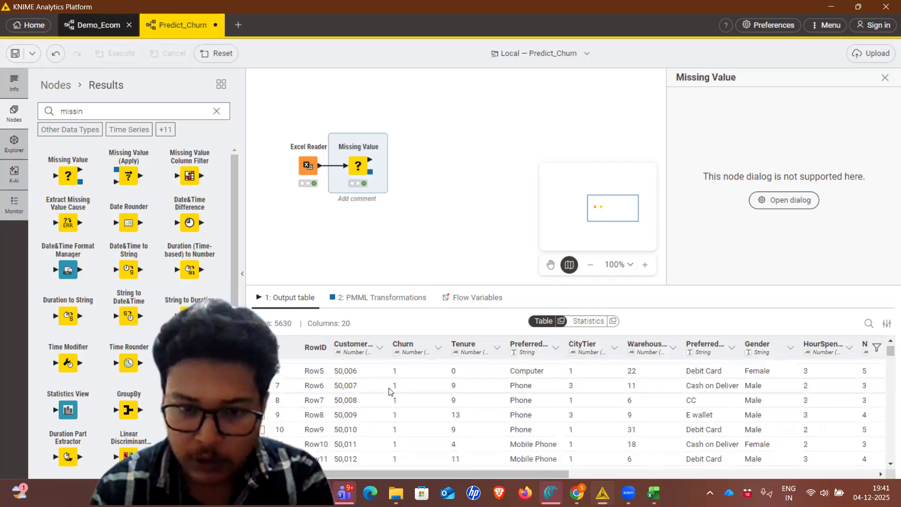
{"action": "scroll", "coordinate": [389, 391], "scroll_direction": "up", "scroll_amount": 5}
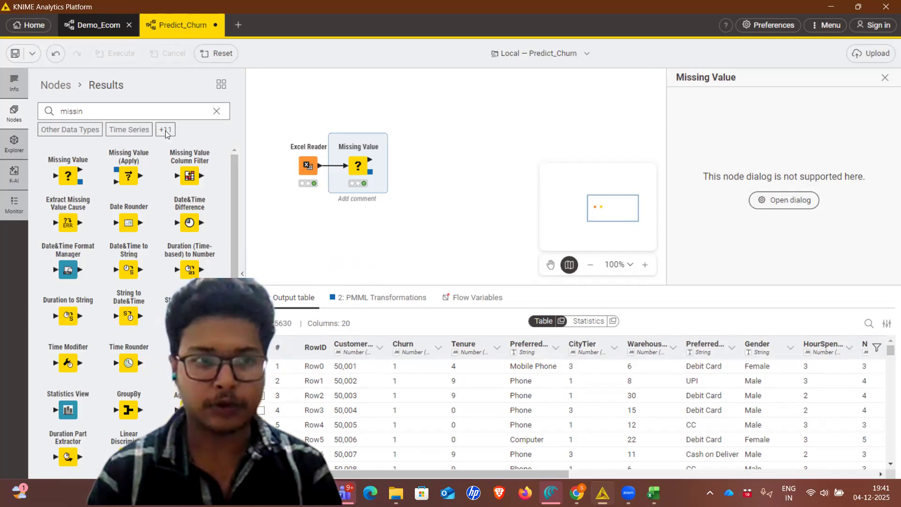
Find the Column Filter node, add it to the workflow and connect it to the Missing Value node's table output
{"action": "double_click", "coordinate": [138, 110]}
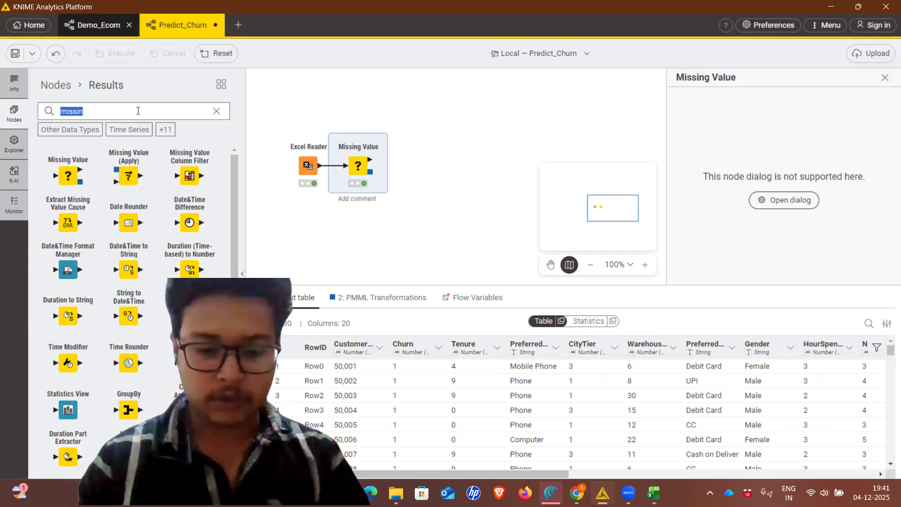
{"action": "type", "text": "column"}
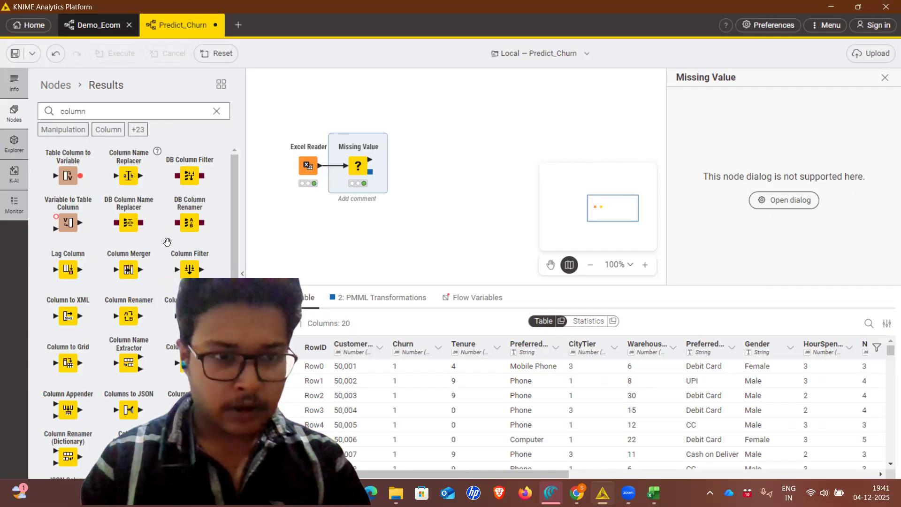
{"action": "left_click_drag", "start_coordinate": [243, 259], "coordinate": [417, 167]}
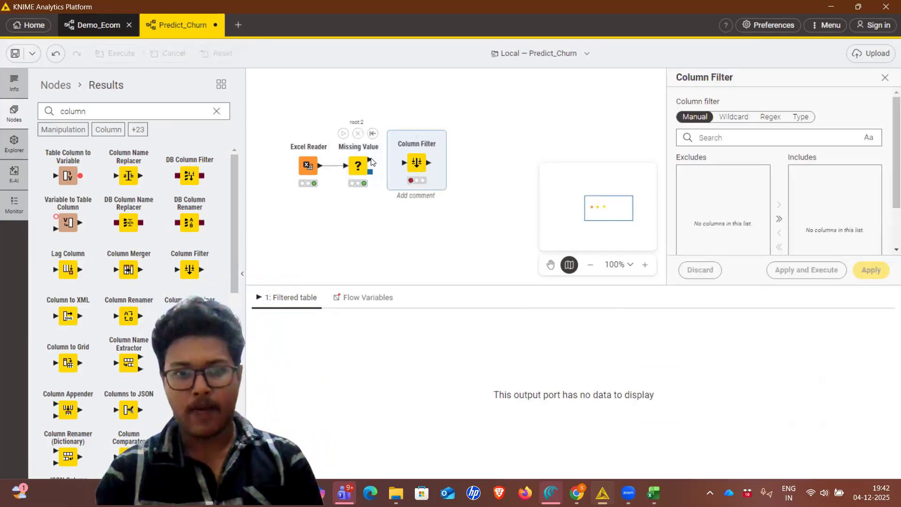
{"action": "left_click_drag", "start_coordinate": [370, 161], "coordinate": [404, 164]}
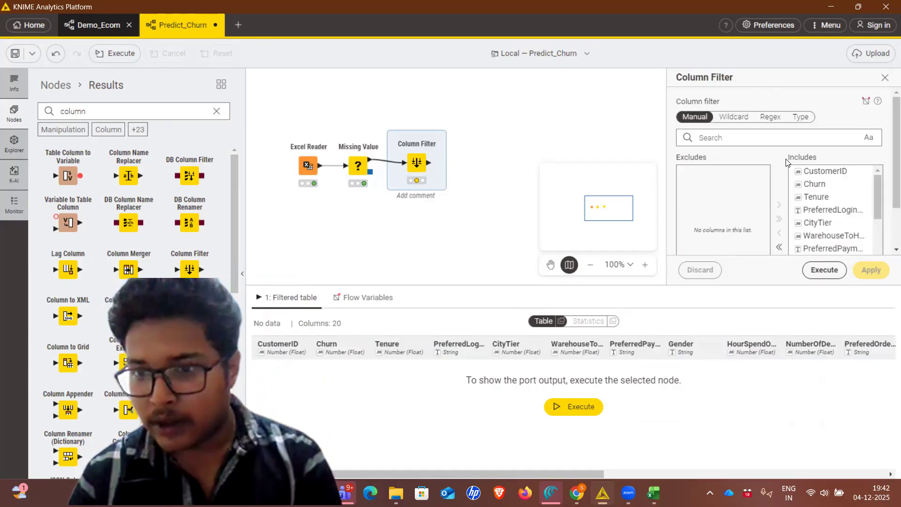
Exclude the CustomerID column in the Column Filter, then apply and execute the node
{"action": "left_click", "coordinate": [811, 176]}
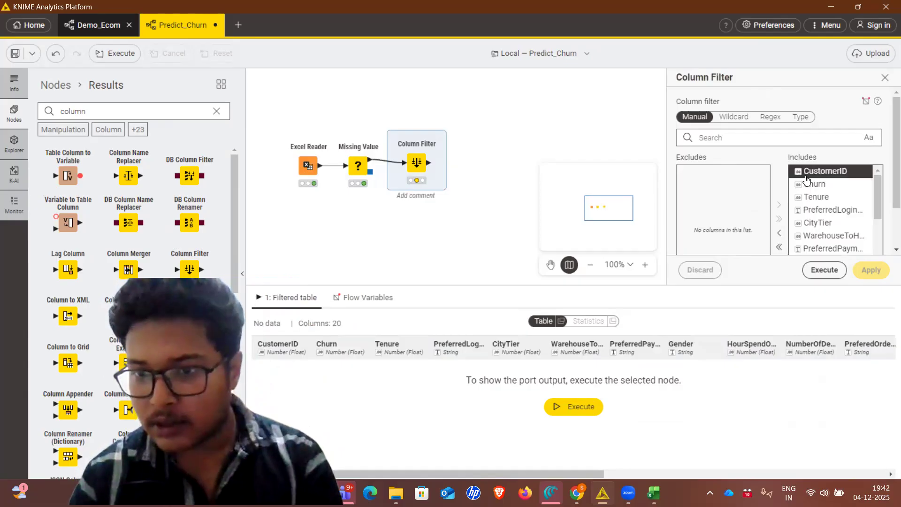
{"action": "left_click", "coordinate": [780, 236]}
{"action": "left_click", "coordinate": [792, 270]}
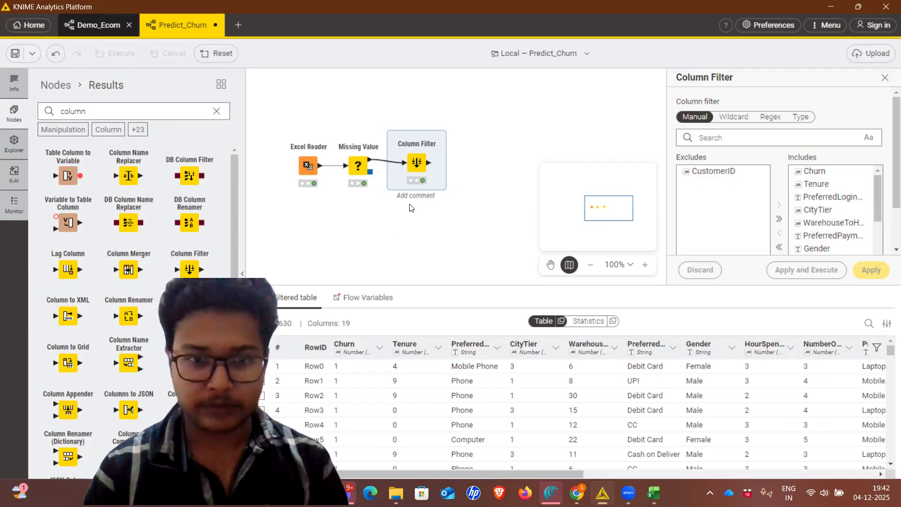
Find the One to Many node and add it to the workflow, connected to the Column Filter's output
{"action": "left_click", "coordinate": [216, 111]}
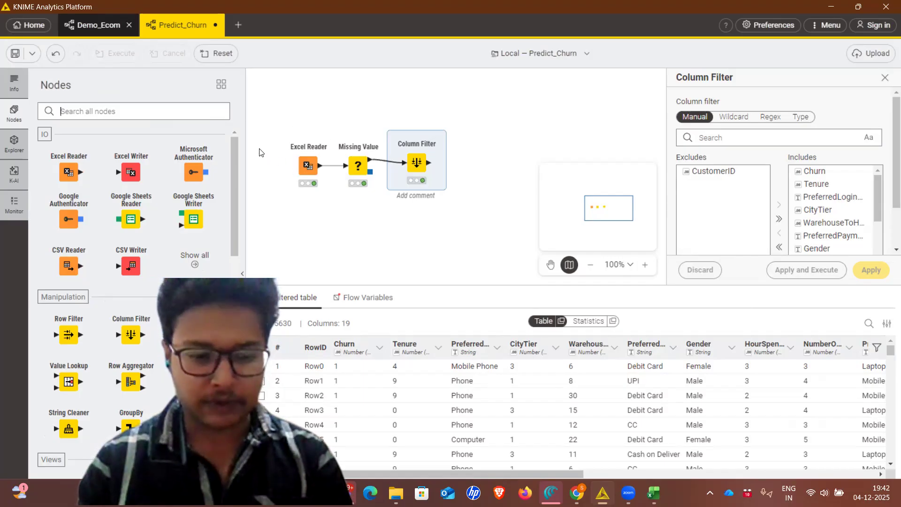
{"action": "type", "text": "one"}
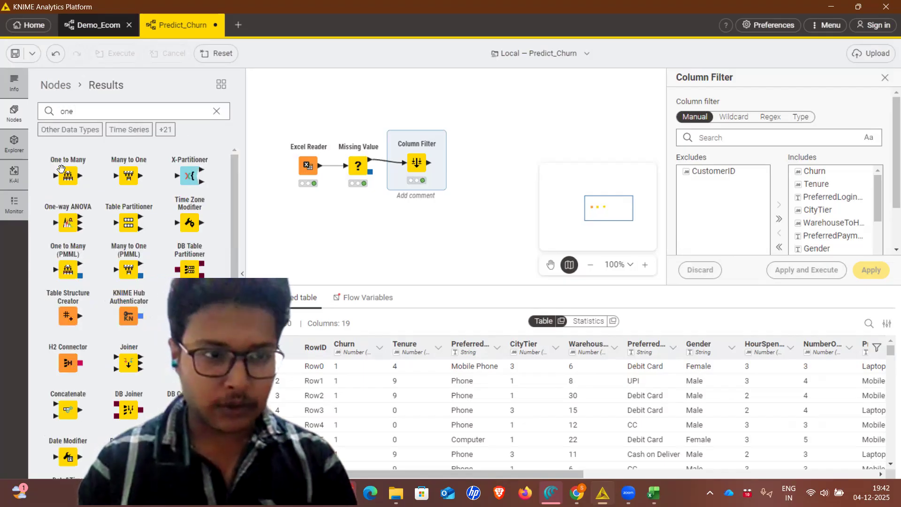
{"action": "left_click_drag", "start_coordinate": [63, 174], "coordinate": [428, 162]}
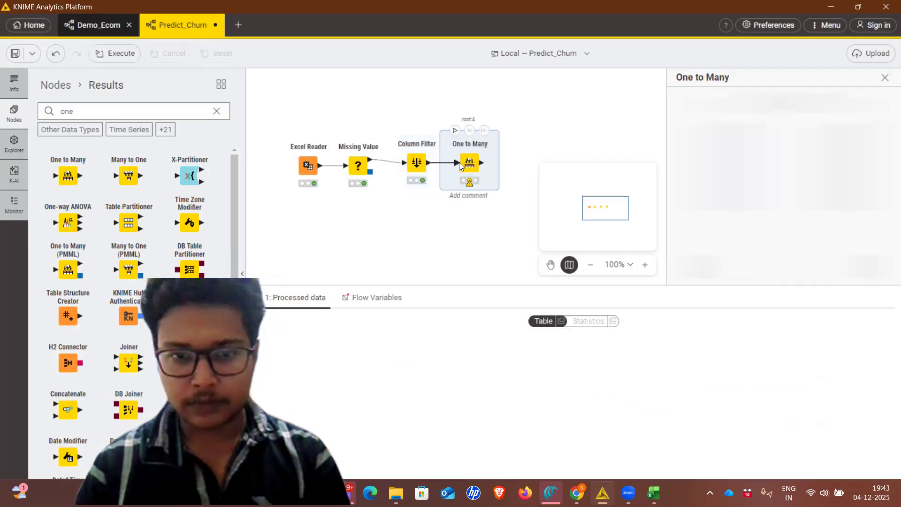
Remove all columns from the One to Many node's columns to transform, then apply and execute it
{"action": "right_click", "coordinate": [470, 164]}
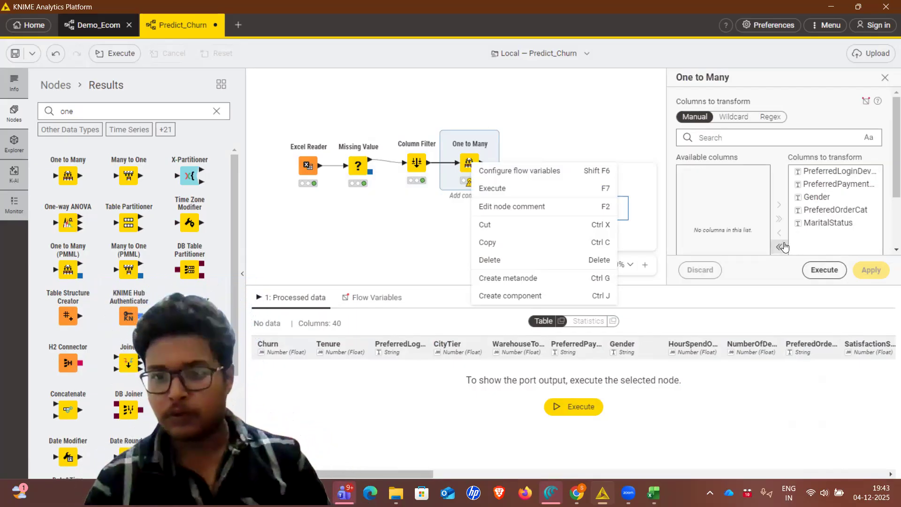
{"action": "left_click", "coordinate": [782, 245]}
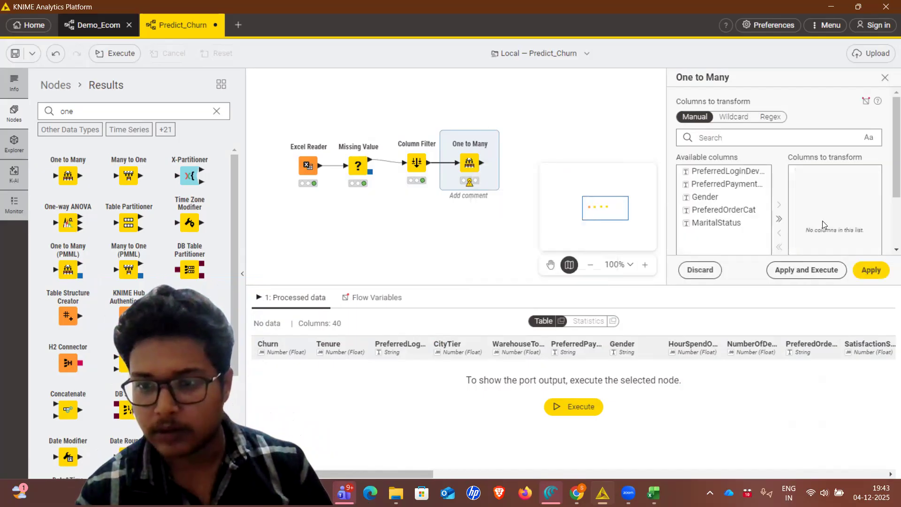
{"action": "left_click", "coordinate": [802, 265]}
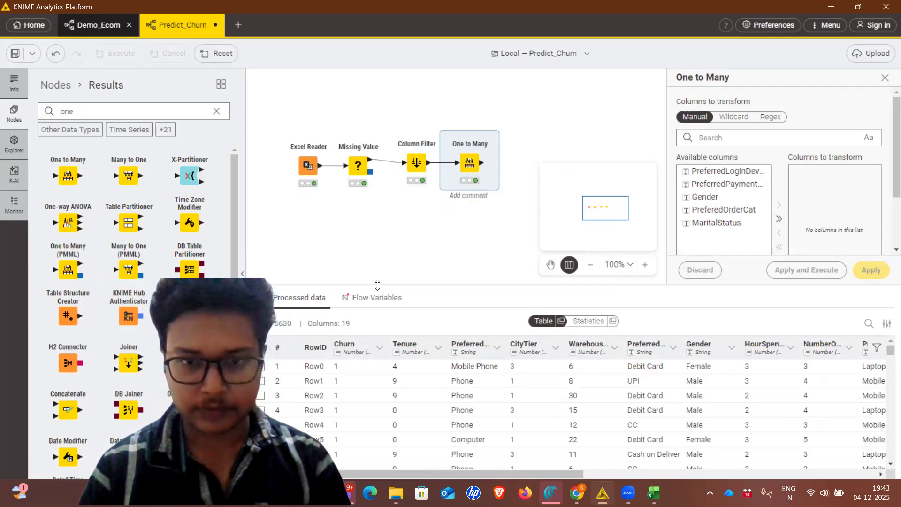
Find the Number to String node and add it to the workflow, connected to the One to Many node's output
{"action": "left_click", "coordinate": [112, 111]}
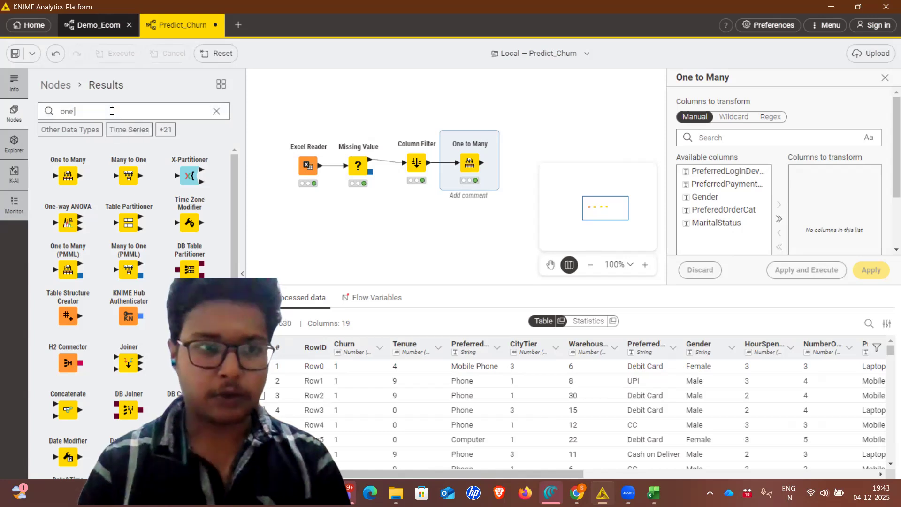
{"action": "left_click_drag", "start_coordinate": [111, 111], "coordinate": [54, 113]}
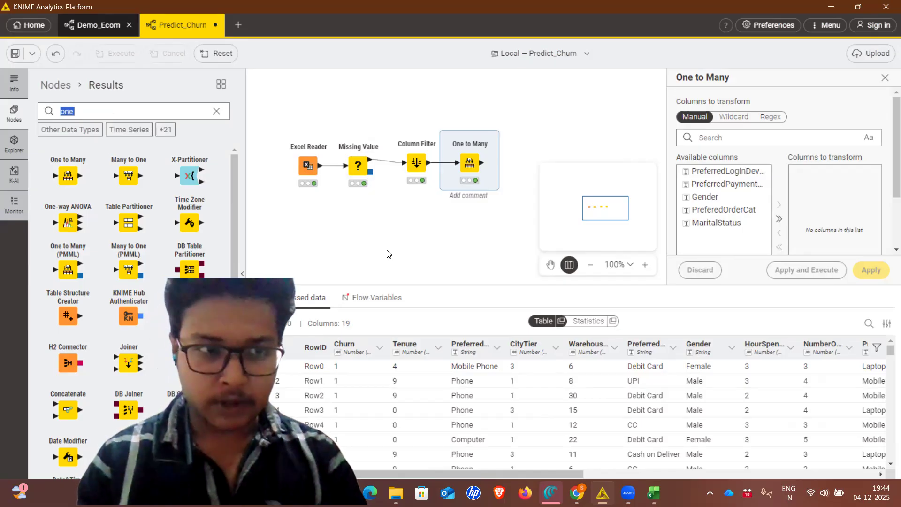
{"action": "type", "text": "number"}
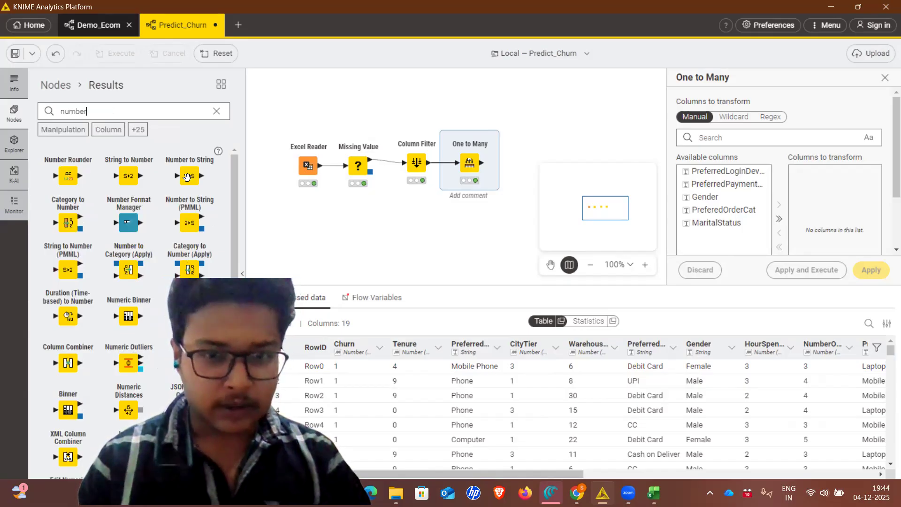
{"action": "left_click_drag", "start_coordinate": [514, 162], "coordinate": [516, 162]}
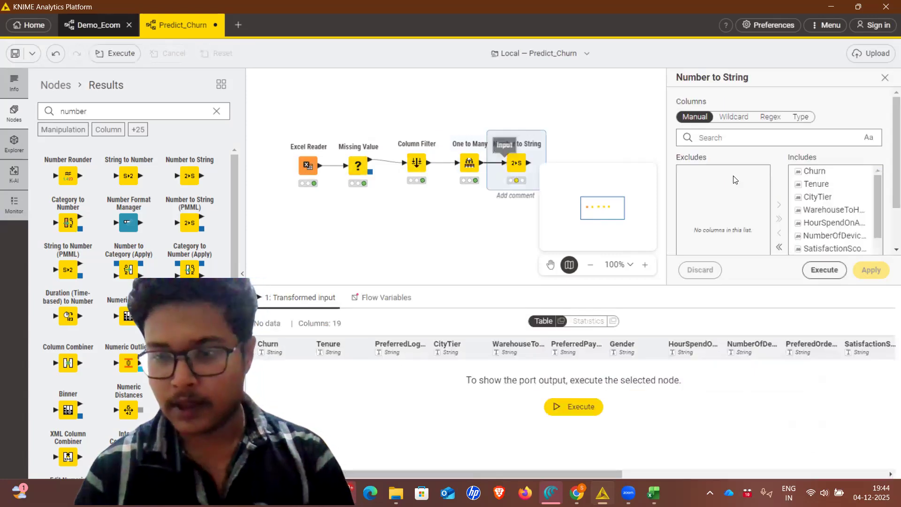
Include only the Churn column in the Number to String conversion, apply and execute the node, and deselect it
{"action": "left_click", "coordinate": [804, 175]}
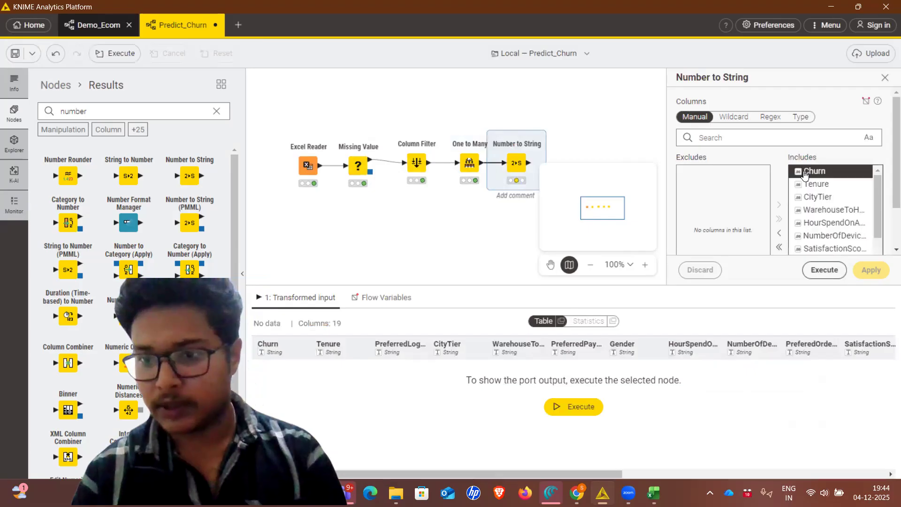
{"action": "left_click", "coordinate": [779, 247]}
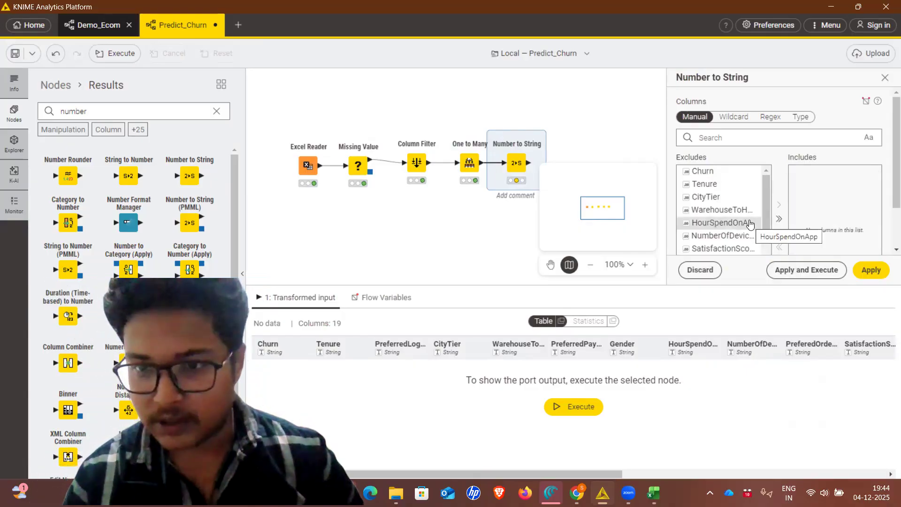
{"action": "left_click", "coordinate": [733, 171]}
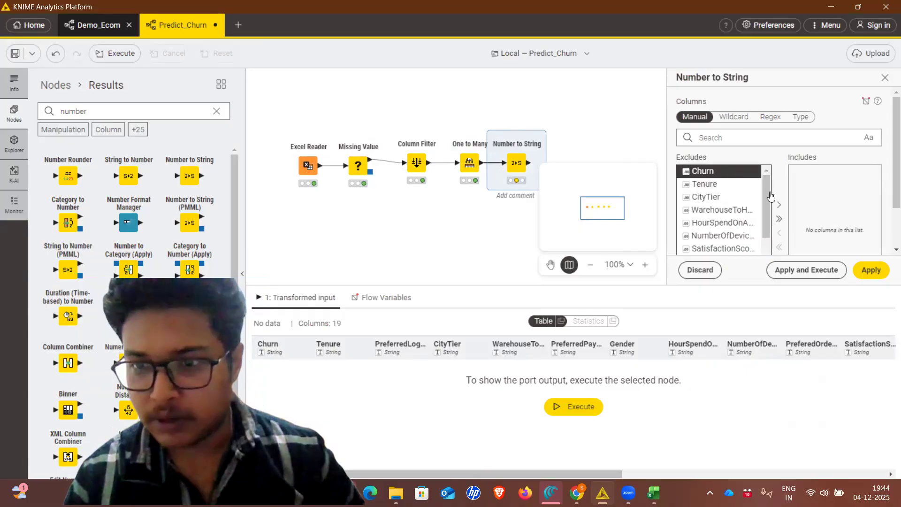
{"action": "left_click", "coordinate": [779, 207]}
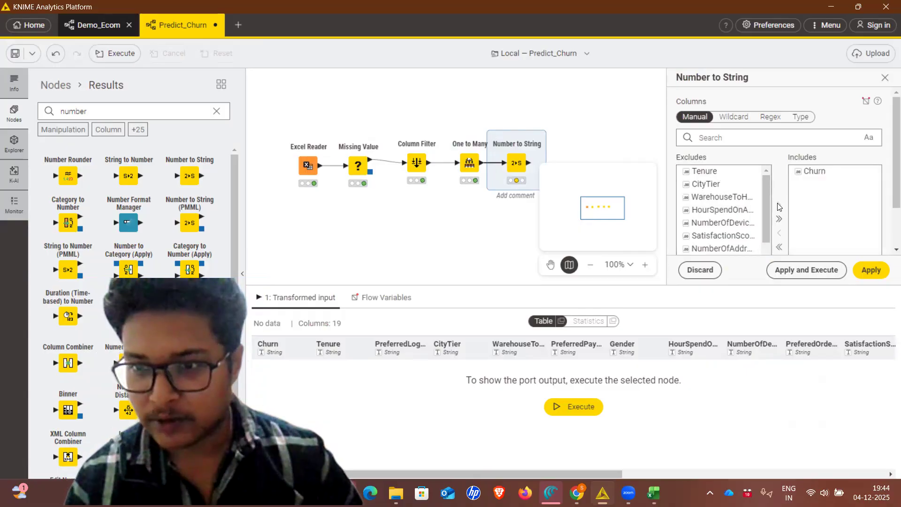
{"action": "left_click", "coordinate": [782, 270]}
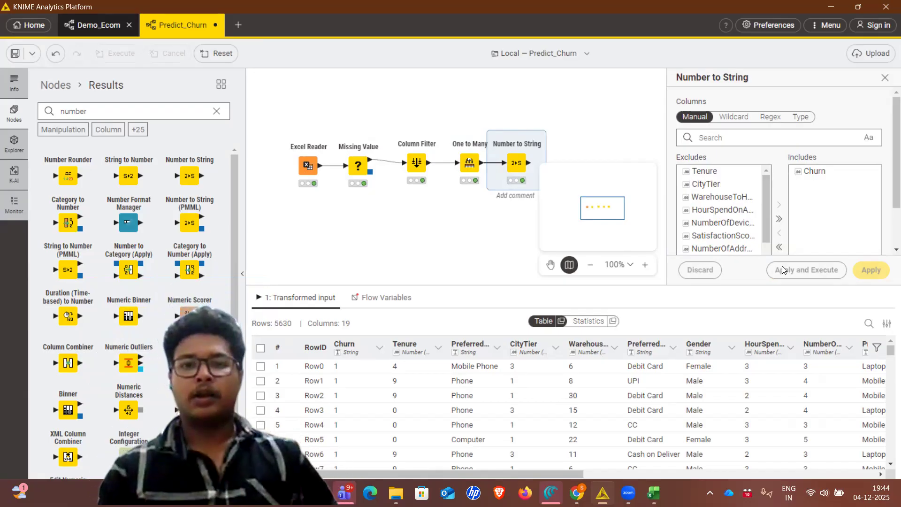
{"action": "left_click", "coordinate": [485, 233]}
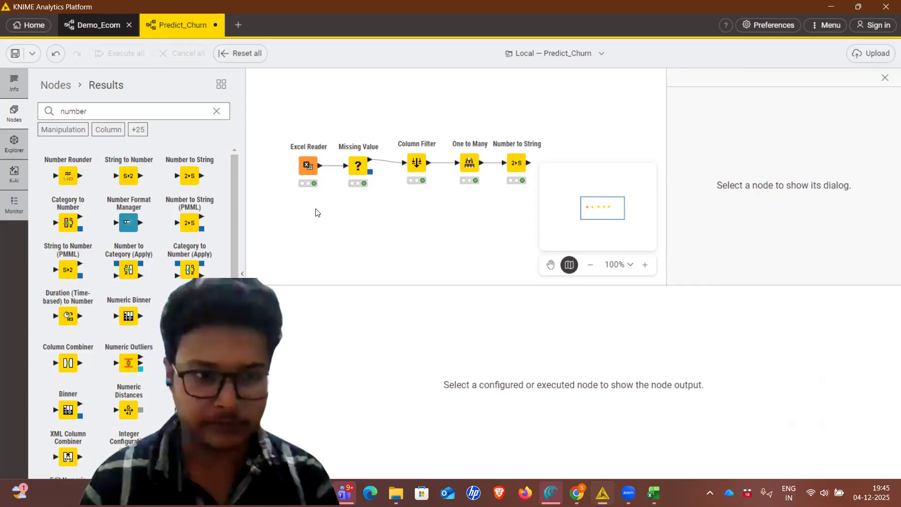
Find the Bootstrap Sampling node and add it to the workflow, connected to the Number to String node's output
{"action": "left_click", "coordinate": [217, 111]}
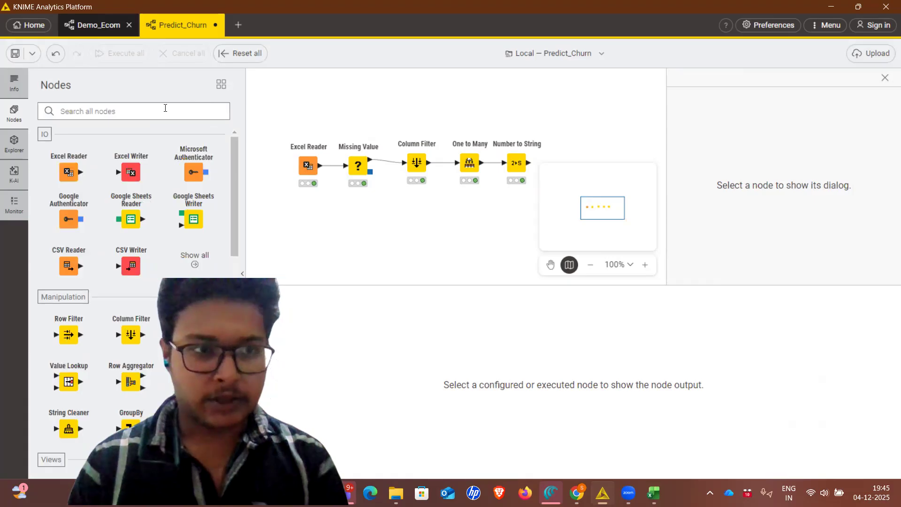
{"action": "type", "text": "samp"}
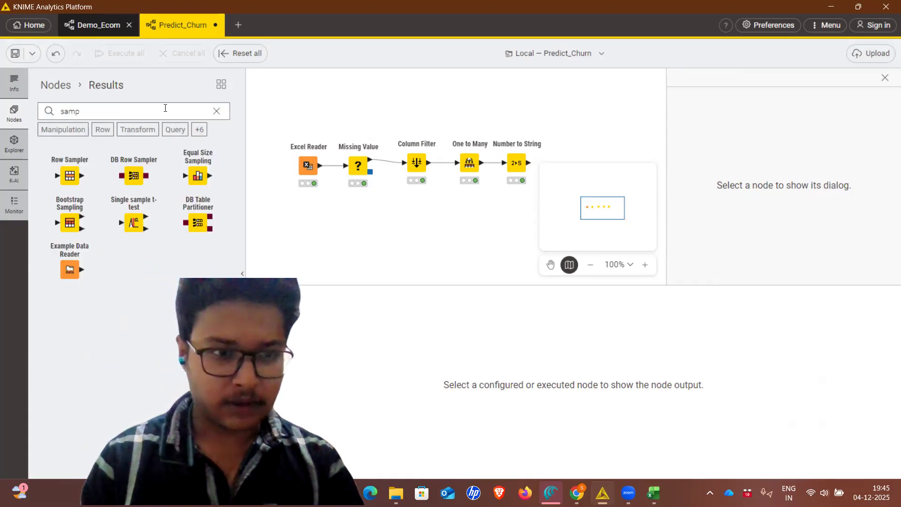
{"action": "left_click_drag", "start_coordinate": [70, 221], "coordinate": [561, 165]}
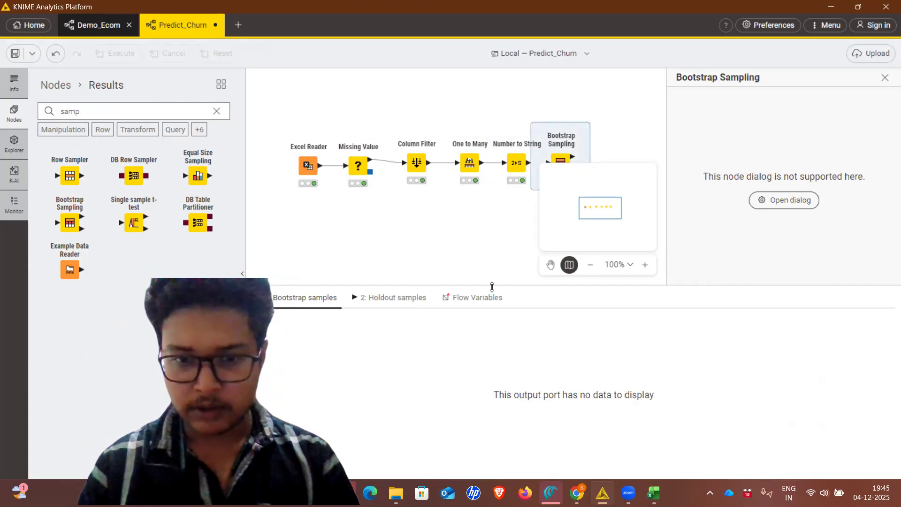
{"action": "left_click_drag", "start_coordinate": [492, 286], "coordinate": [488, 323]}
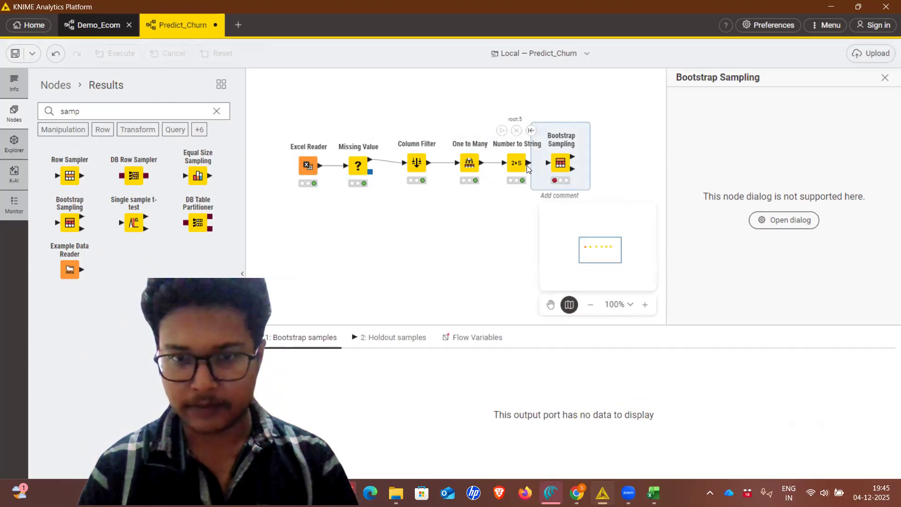
{"action": "left_click_drag", "start_coordinate": [527, 166], "coordinate": [546, 167]}
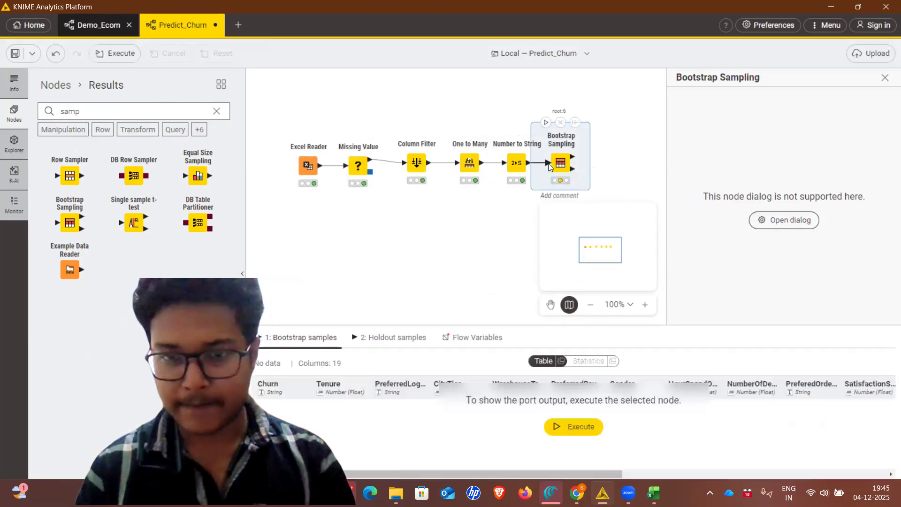
Set the Bootstrap Sampling node's sample size to 70 %, apply the settings and execute the node
{"action": "right_click", "coordinate": [560, 164]}
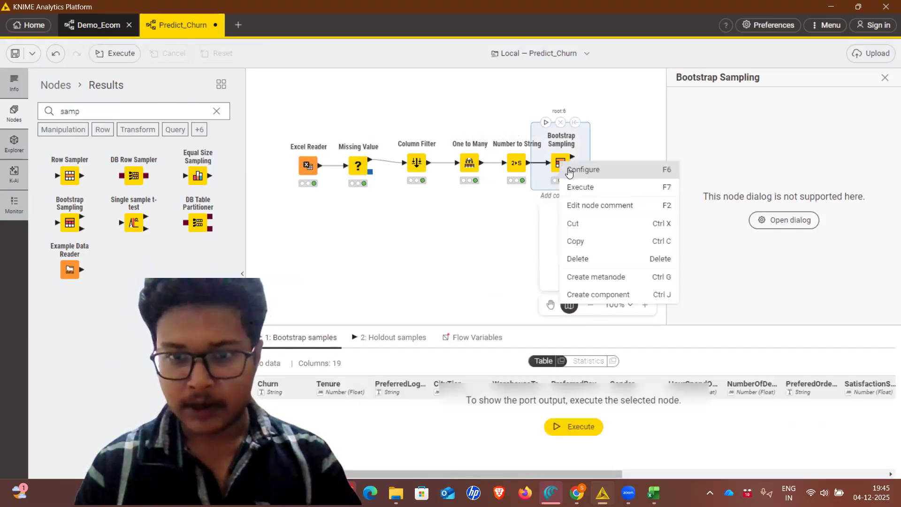
{"action": "left_click", "coordinate": [567, 168]}
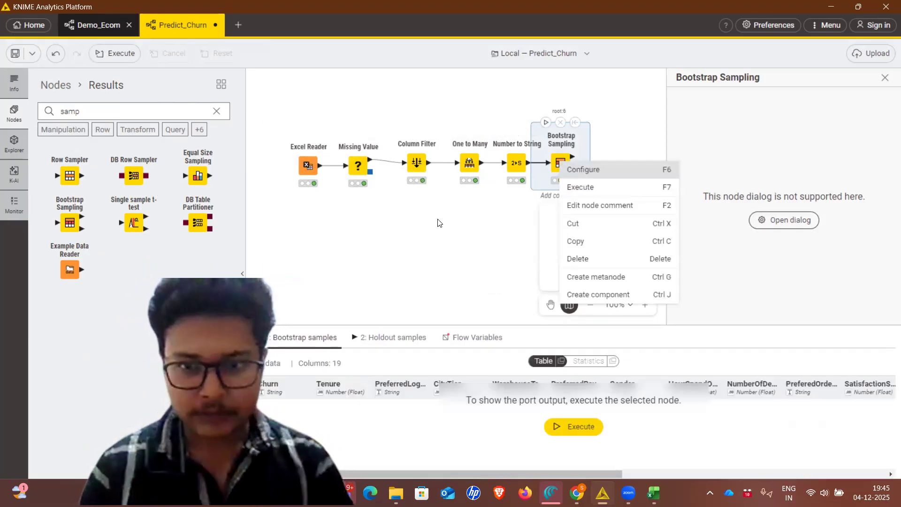
{"action": "left_click", "coordinate": [593, 194]}
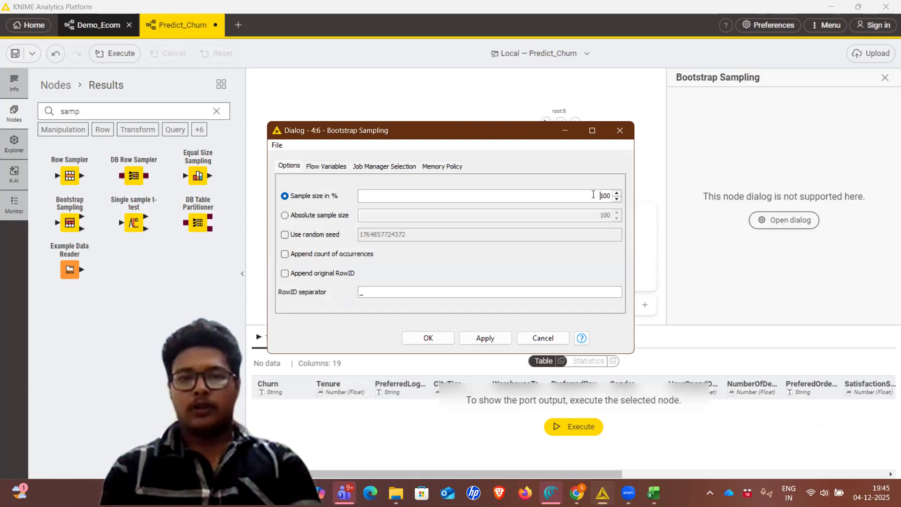
{"action": "left_click_drag", "start_coordinate": [596, 194], "coordinate": [614, 199]}
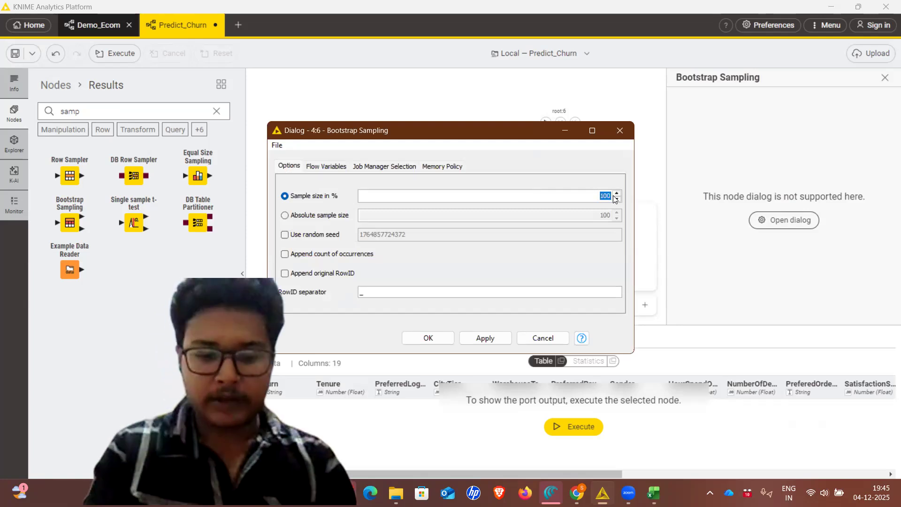
{"action": "type", "text": "70"}
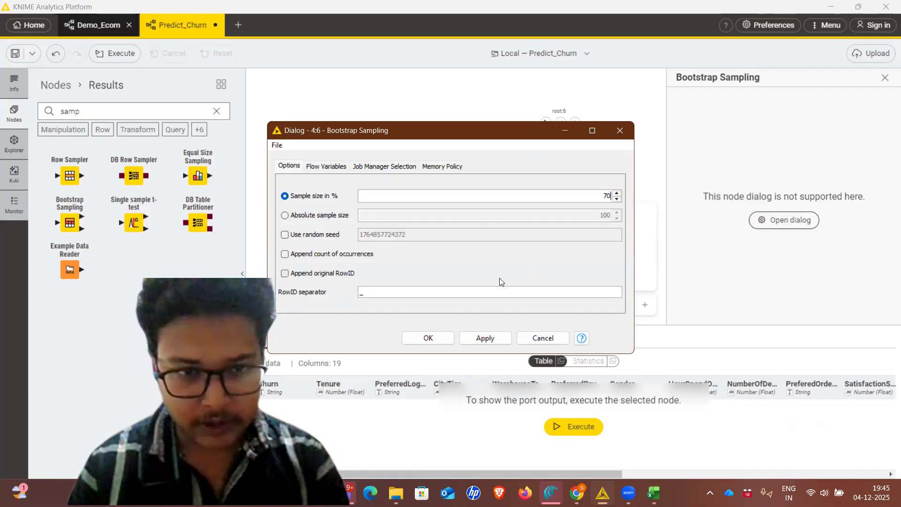
{"action": "left_click", "coordinate": [482, 334]}
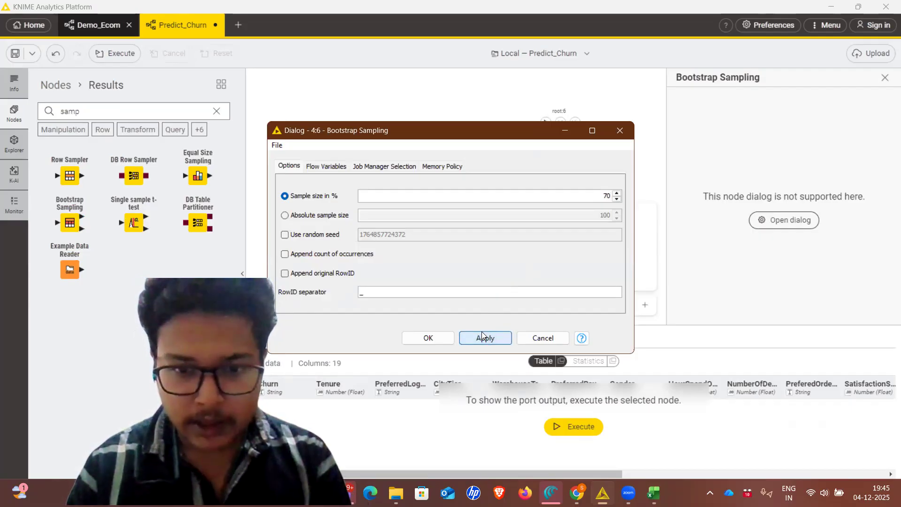
{"action": "left_click", "coordinate": [436, 338]}
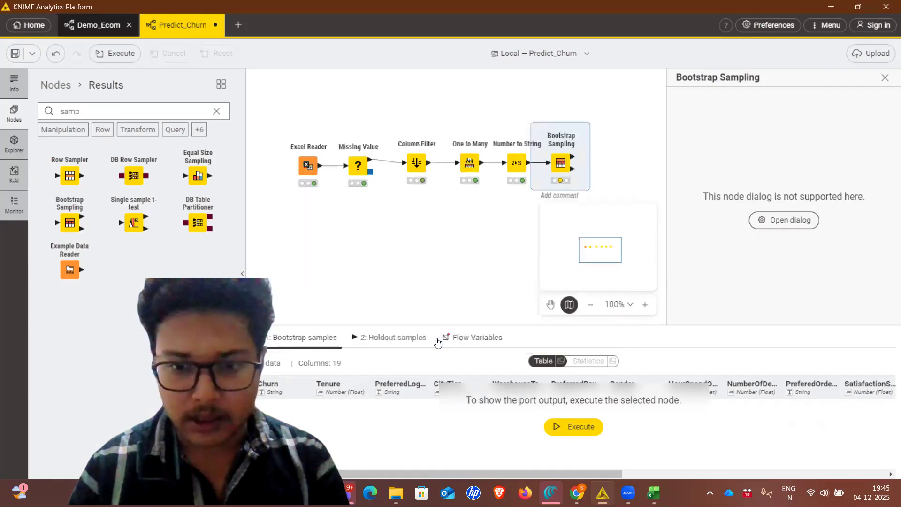
{"action": "right_click", "coordinate": [561, 163]}
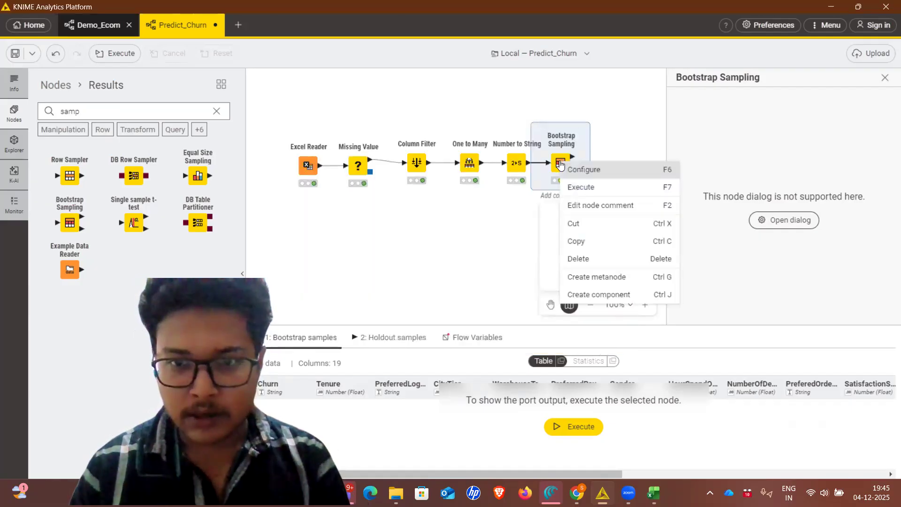
{"action": "left_click", "coordinate": [579, 187]}
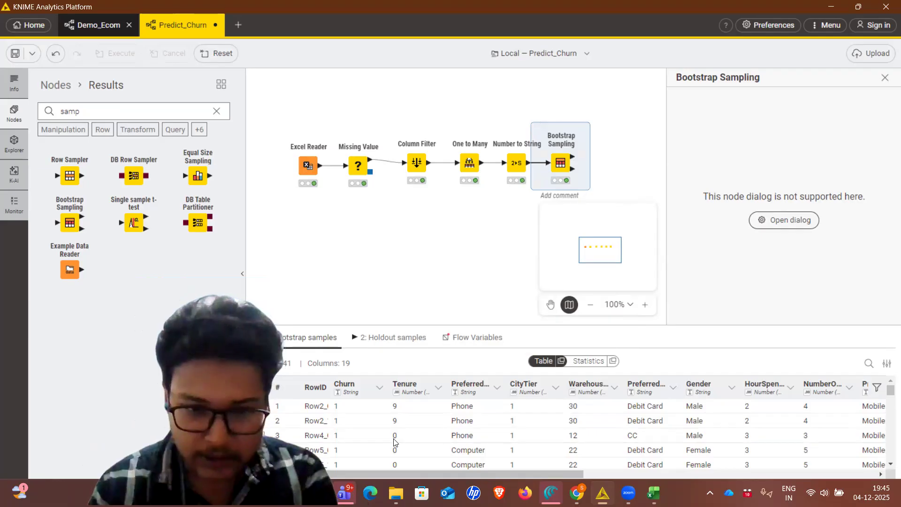
Examine the rows in the Bootstrap Sampling node's bootstrap samples and holdout samples outputs
{"action": "scroll", "coordinate": [394, 429], "scroll_direction": "down", "scroll_amount": 2}
{"action": "scroll", "coordinate": [394, 442], "scroll_direction": "down", "scroll_amount": 3}
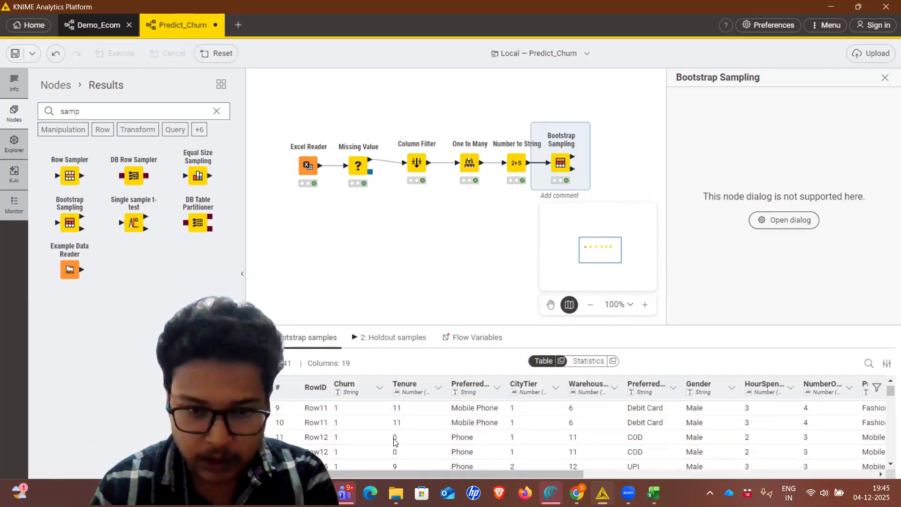
{"action": "scroll", "coordinate": [375, 413], "scroll_direction": "down", "scroll_amount": 4}
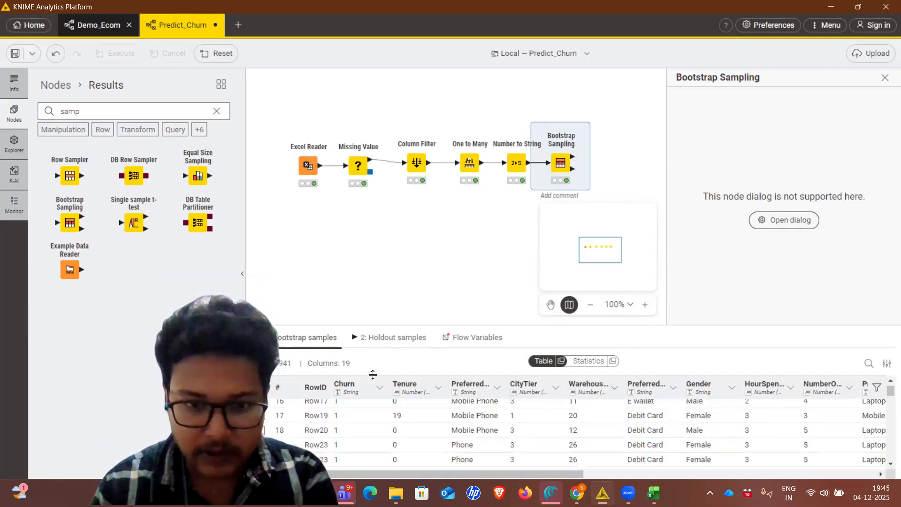
{"action": "left_click", "coordinate": [376, 345]}
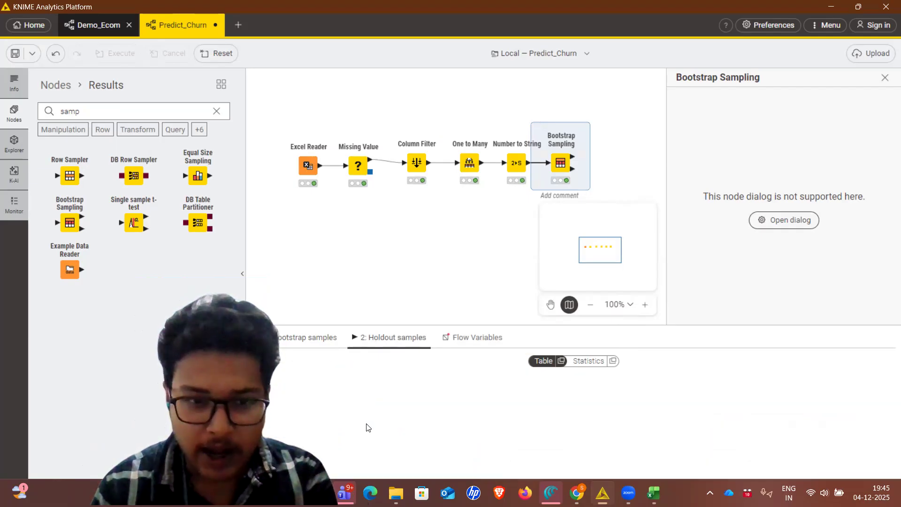
{"action": "scroll", "coordinate": [365, 425], "scroll_direction": "down", "scroll_amount": 1}
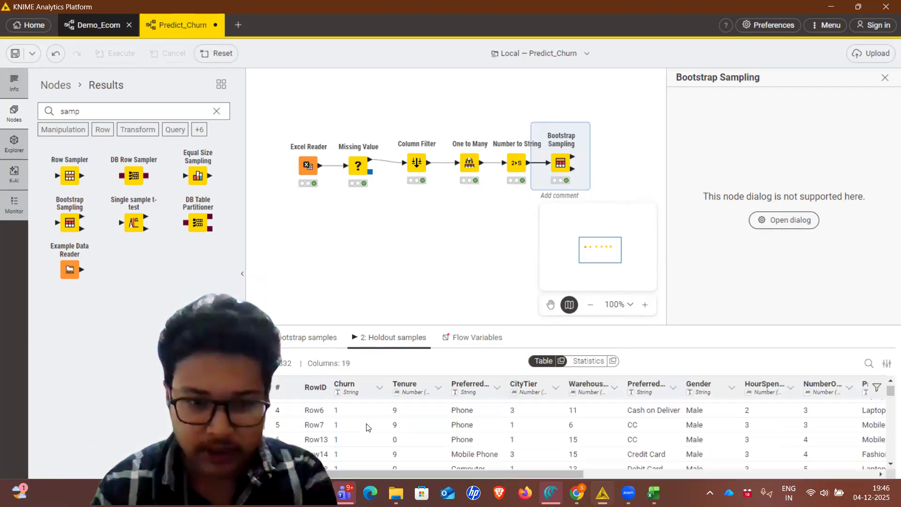
{"action": "left_click", "coordinate": [322, 340]}
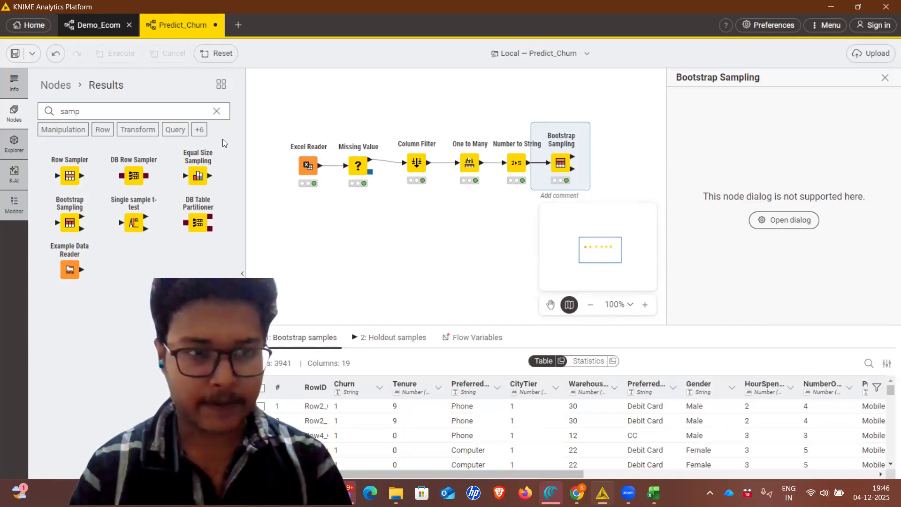
Find the Logistic Regression Learner node and add it to the workflow, connected to the Bootstrap Sampling node's bootstrap samples output
{"action": "left_click", "coordinate": [215, 113]}
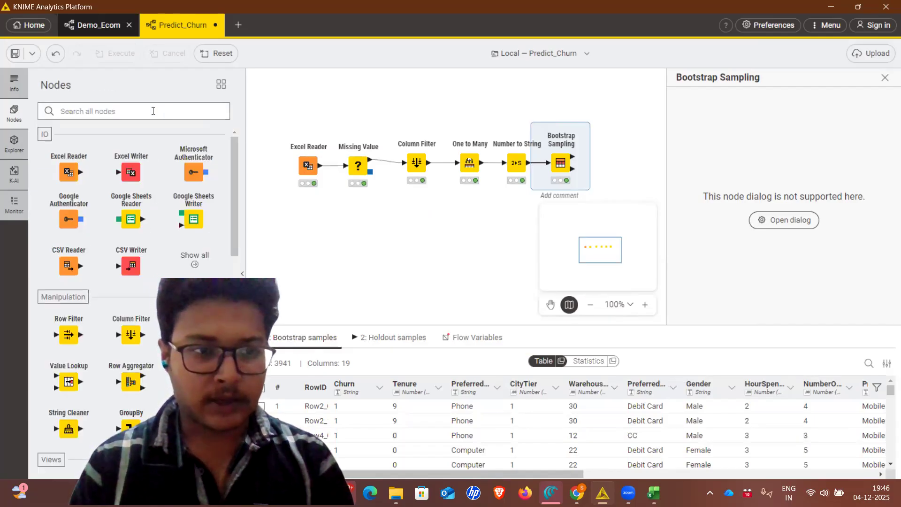
{"action": "type", "text": "Logi"}
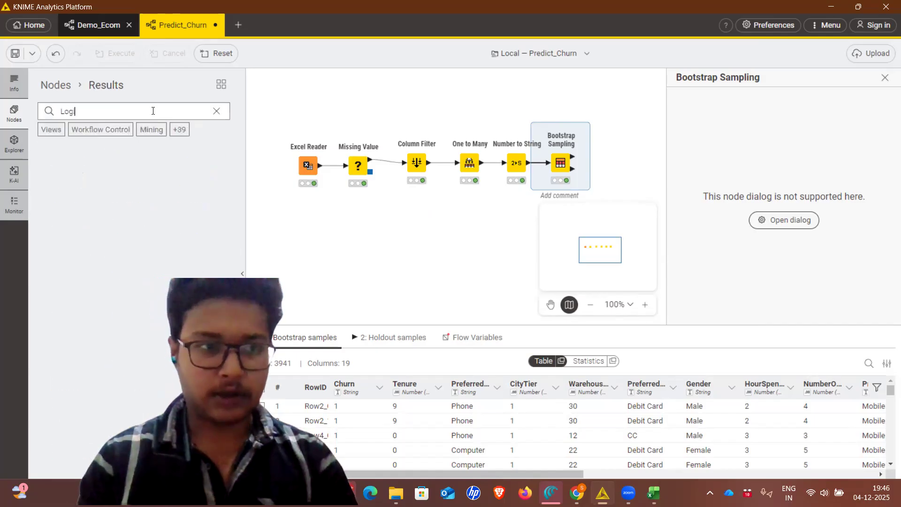
{"action": "left_click_drag", "start_coordinate": [128, 170], "coordinate": [620, 139]}
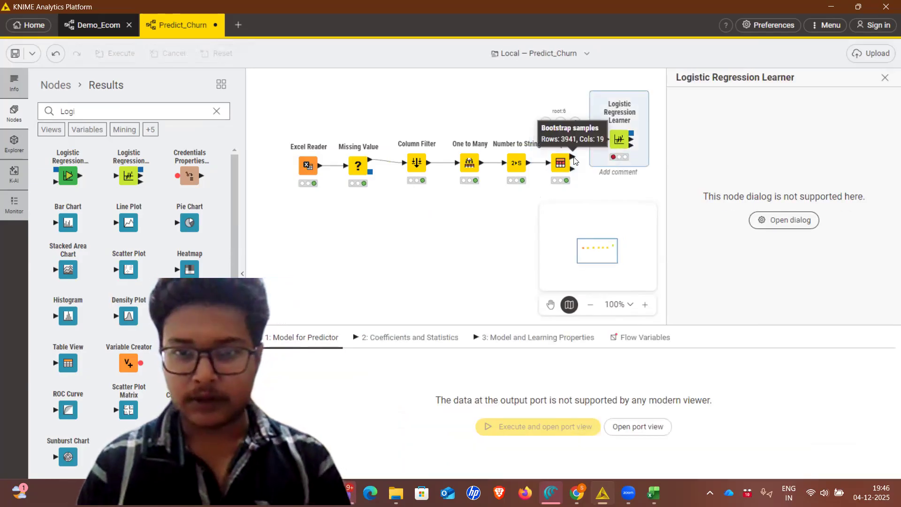
{"action": "left_click_drag", "start_coordinate": [575, 161], "coordinate": [613, 142]}
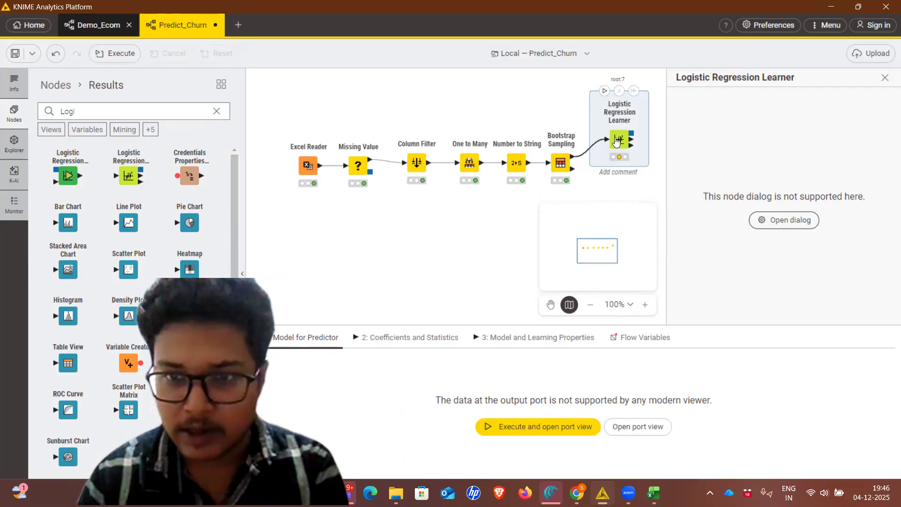
Set Churn as the target column of the Logistic Regression Learner and accept the settings
{"action": "right_click", "coordinate": [616, 141]}
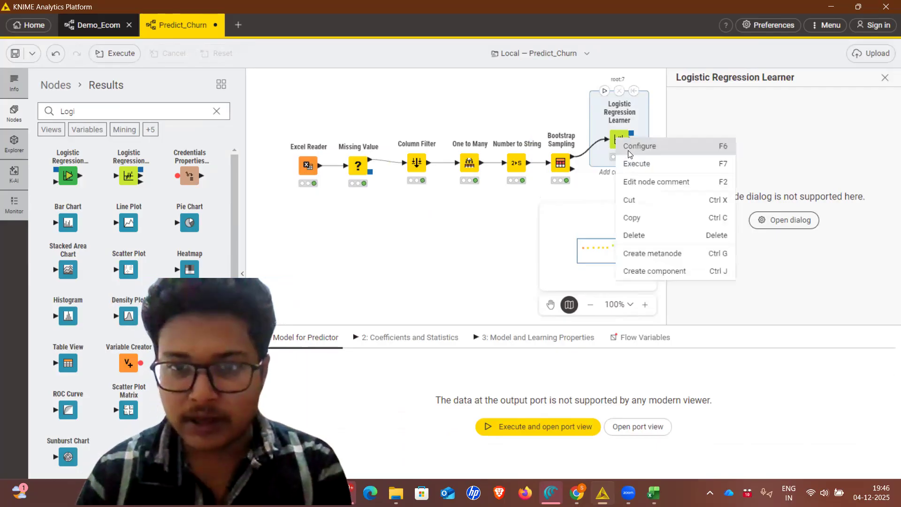
{"action": "left_click", "coordinate": [629, 147]}
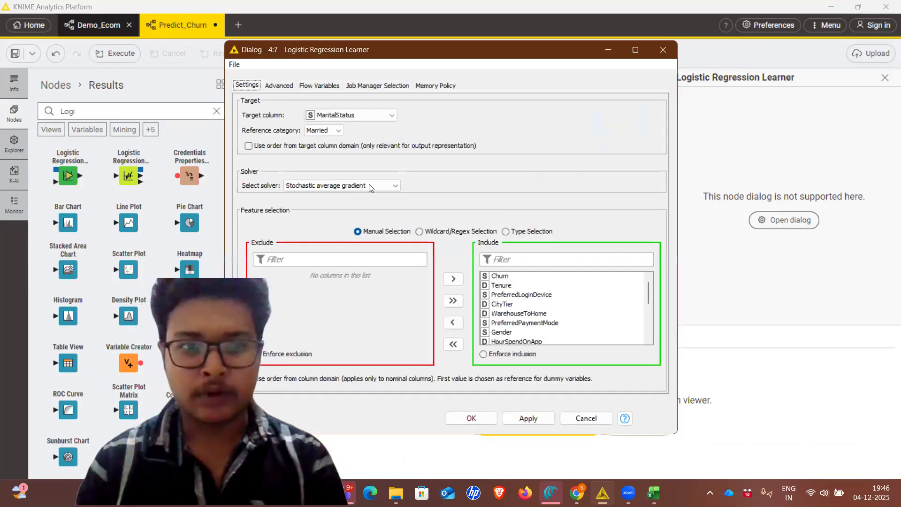
{"action": "left_click", "coordinate": [379, 114]}
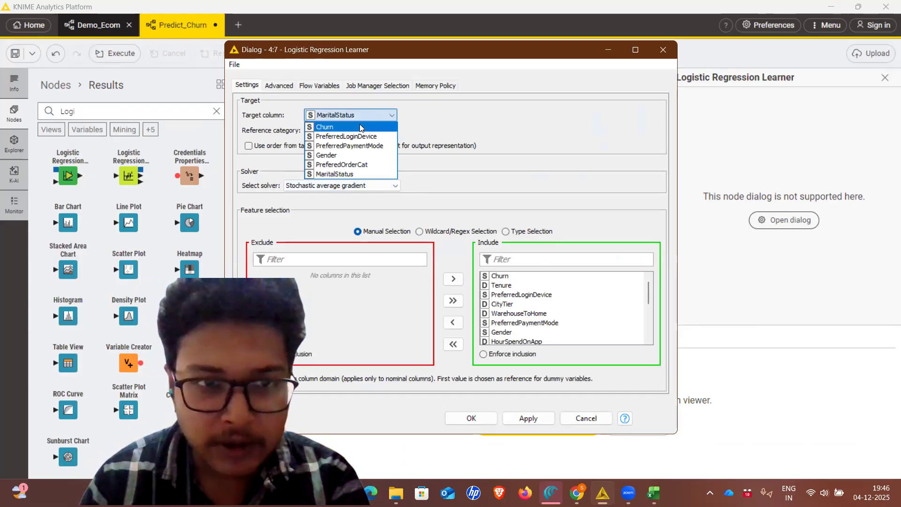
{"action": "left_click", "coordinate": [361, 128]}
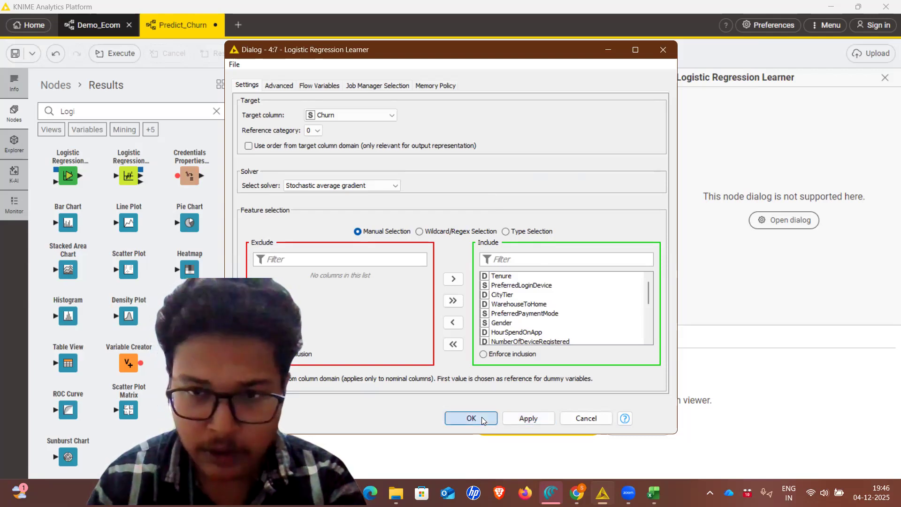
{"action": "left_click", "coordinate": [469, 418]}
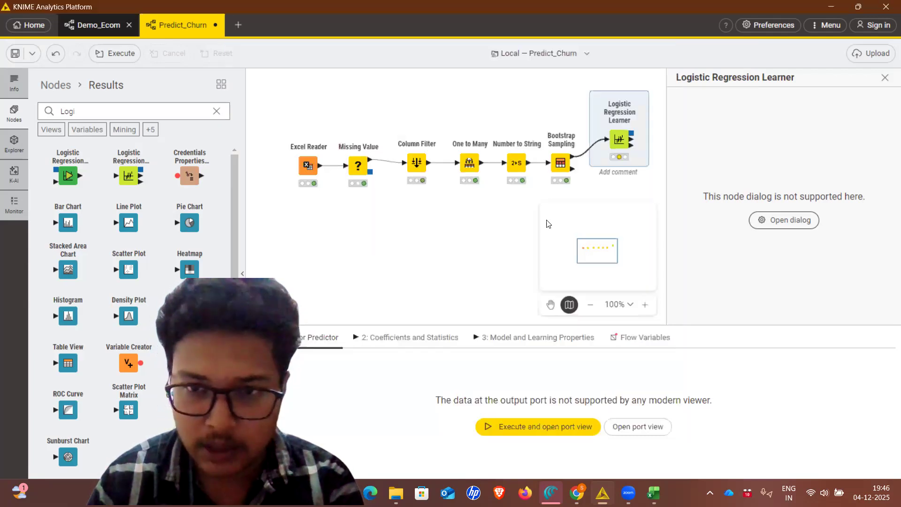
Execute the Logistic Regression Learner, view its Model for Predictor output and close that view
{"action": "right_click", "coordinate": [594, 129]}
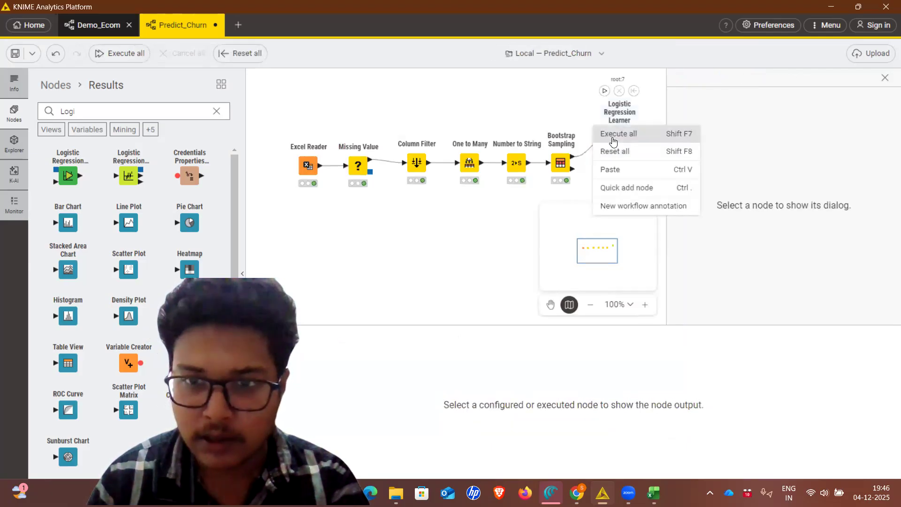
{"action": "left_click", "coordinate": [618, 120]}
{"action": "right_click", "coordinate": [619, 120]}
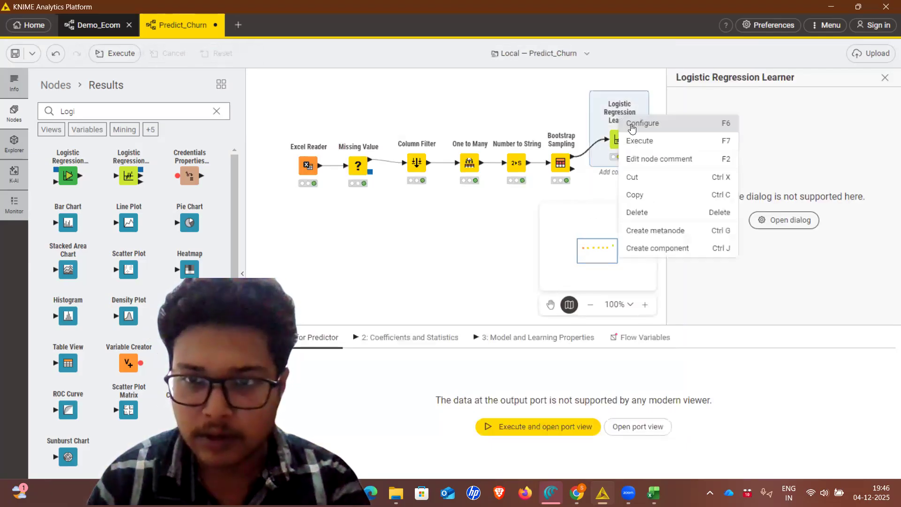
{"action": "left_click", "coordinate": [634, 147]}
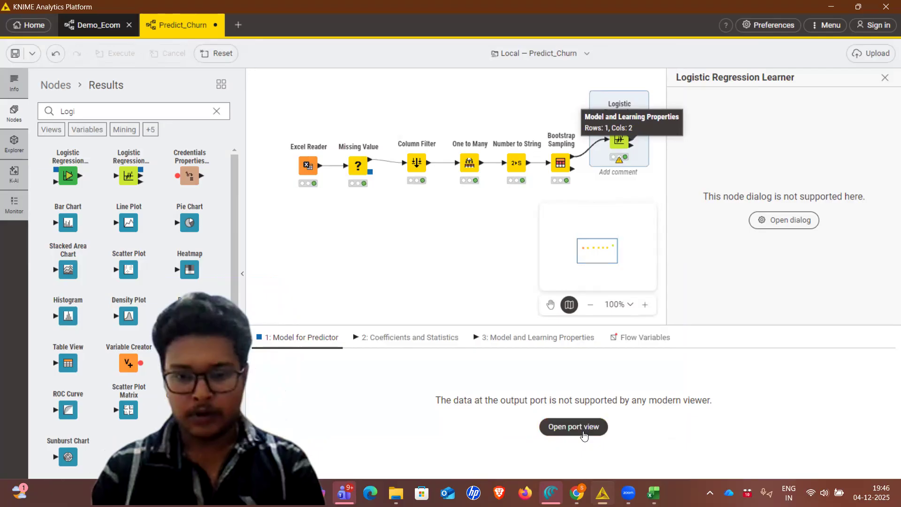
{"action": "left_click", "coordinate": [584, 435]}
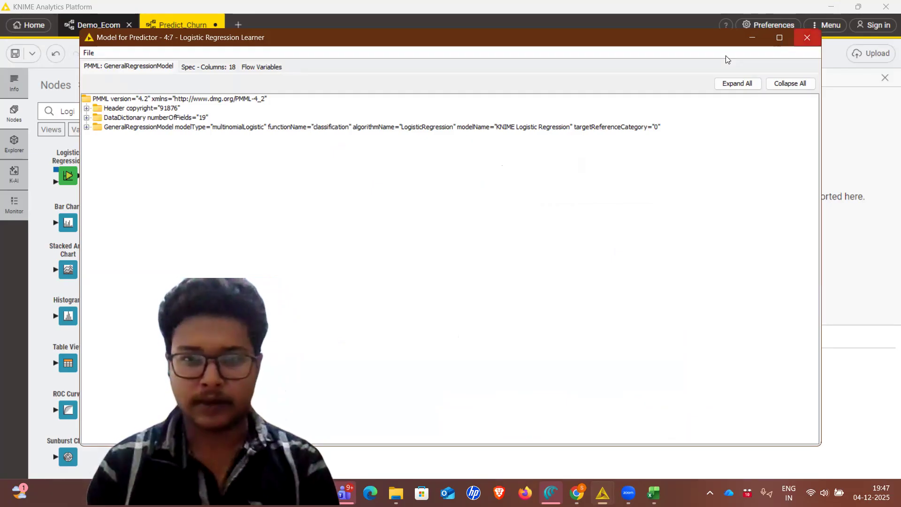
{"action": "left_click", "coordinate": [807, 38]}
Add a Logistic Regression Predictor node below the learner and connect the Bootstrap Sampling node's holdout samples output to its data input
{"action": "left_click_drag", "start_coordinate": [65, 176], "coordinate": [617, 212]}
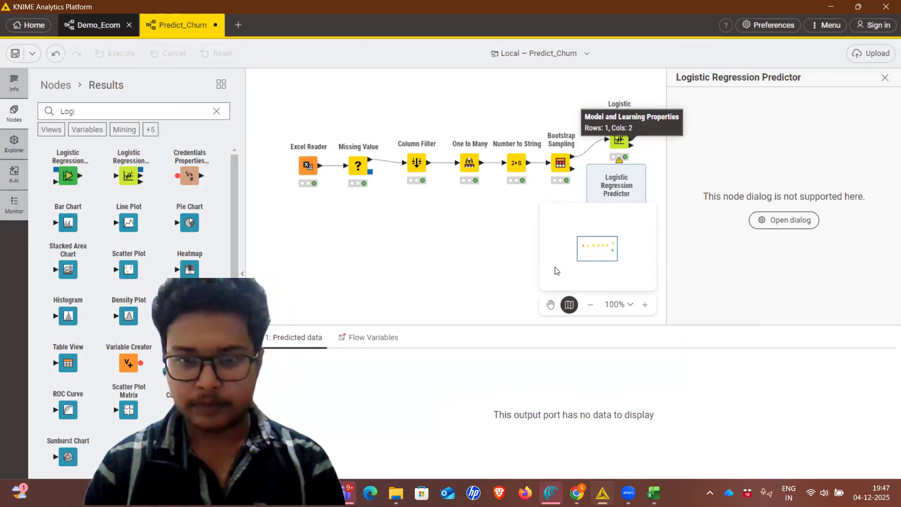
{"action": "scroll", "coordinate": [472, 256], "scroll_direction": "right", "scroll_amount": 1}
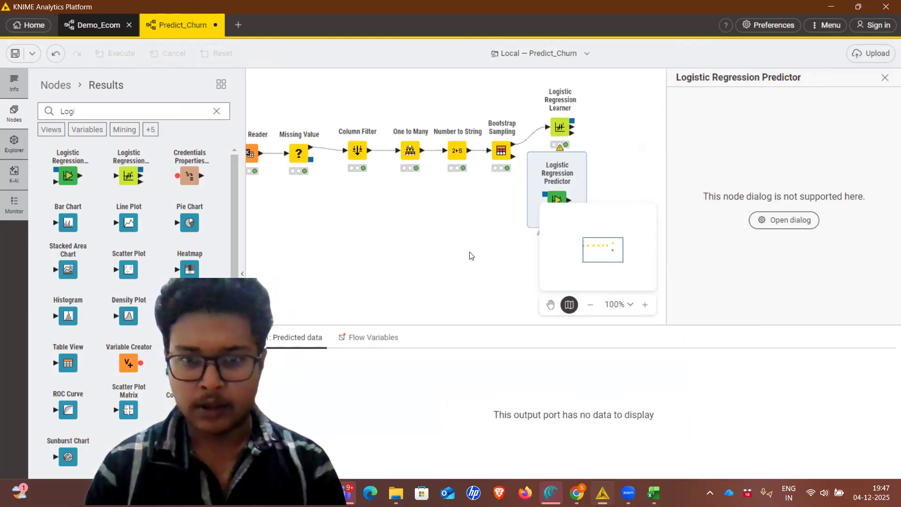
{"action": "scroll", "coordinate": [472, 256], "scroll_direction": "down", "scroll_amount": 1}
{"action": "left_click_drag", "start_coordinate": [514, 127], "coordinate": [538, 180]}
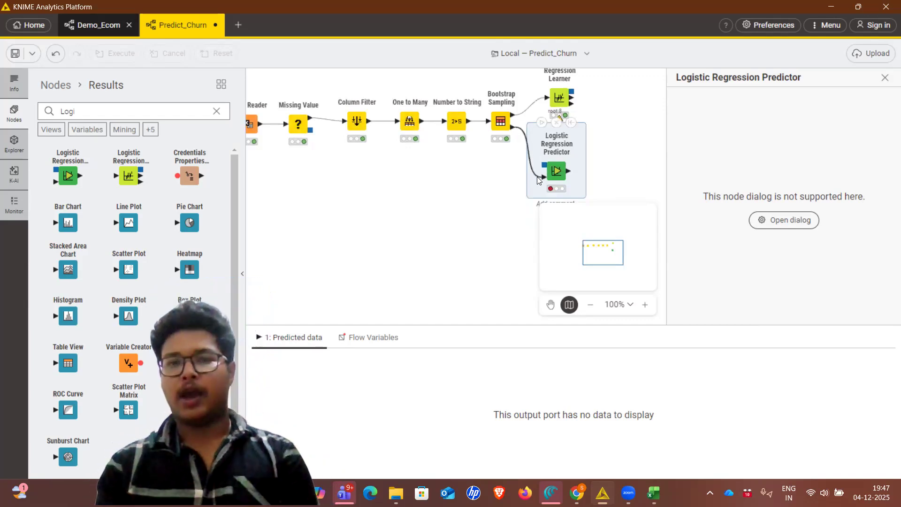
Connect the Logistic Regression Learner's model output to the Logistic Regression Predictor's model input and accept the predictor's default settings
{"action": "left_click_drag", "start_coordinate": [538, 180], "coordinate": [542, 177]}
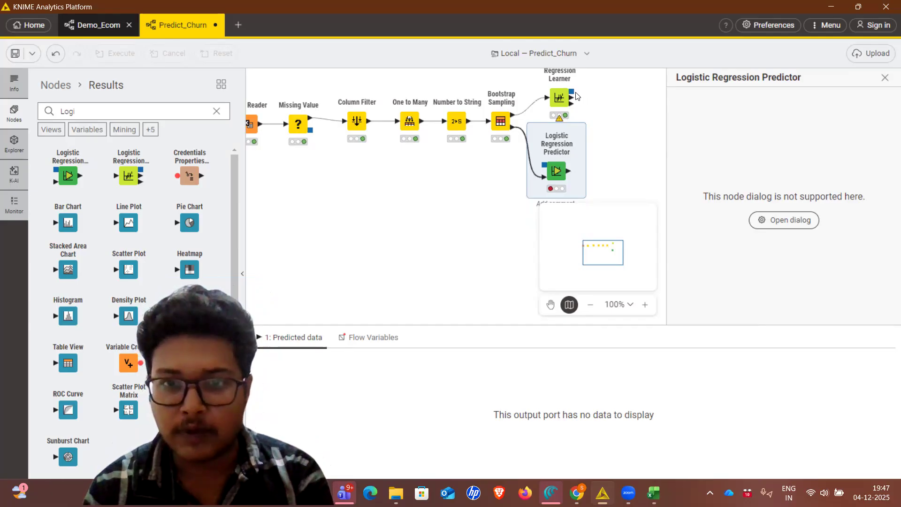
{"action": "left_click_drag", "start_coordinate": [574, 96], "coordinate": [544, 169]}
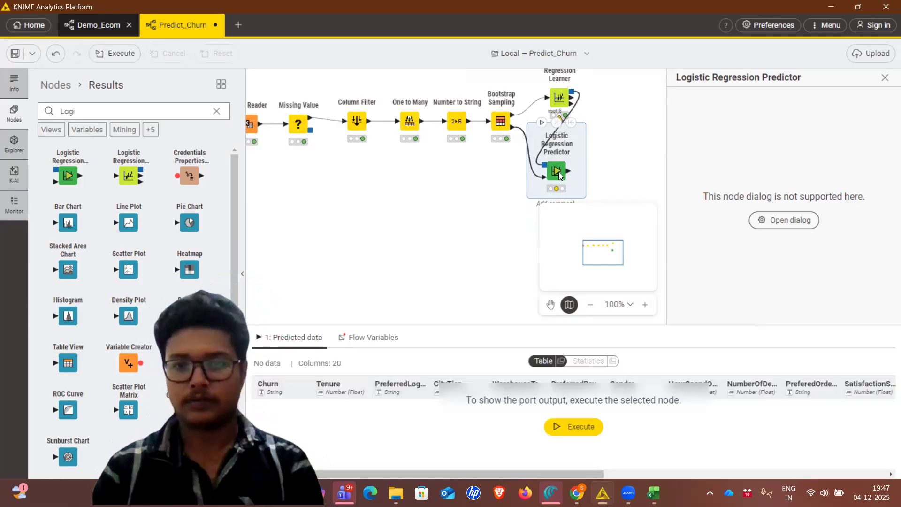
{"action": "right_click", "coordinate": [558, 174]}
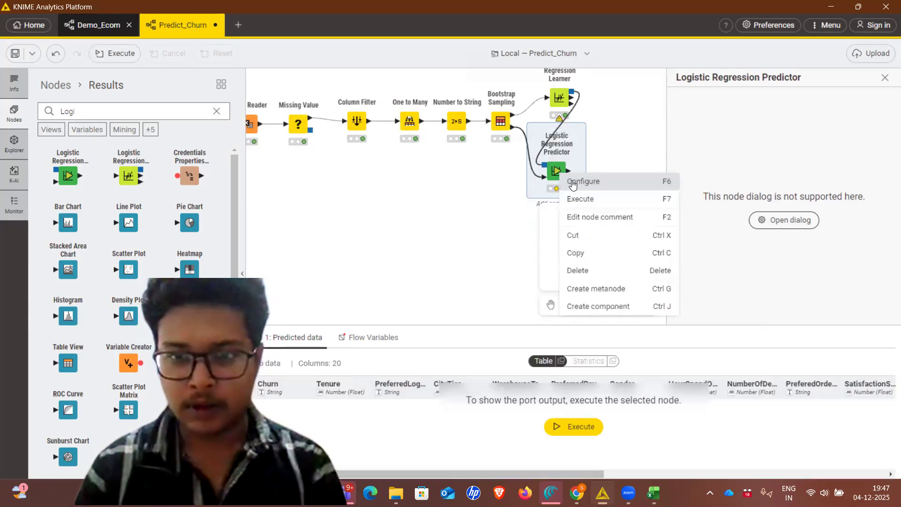
{"action": "left_click", "coordinate": [572, 183]}
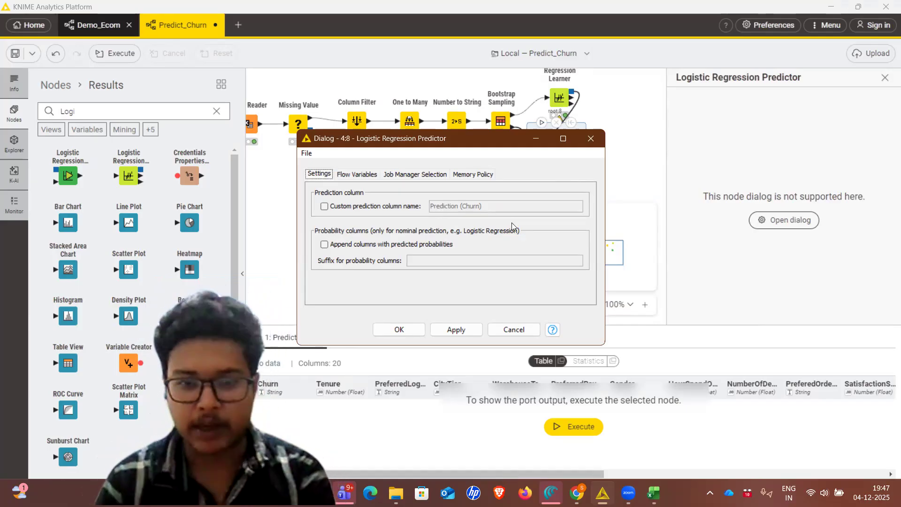
{"action": "left_click", "coordinate": [440, 330]}
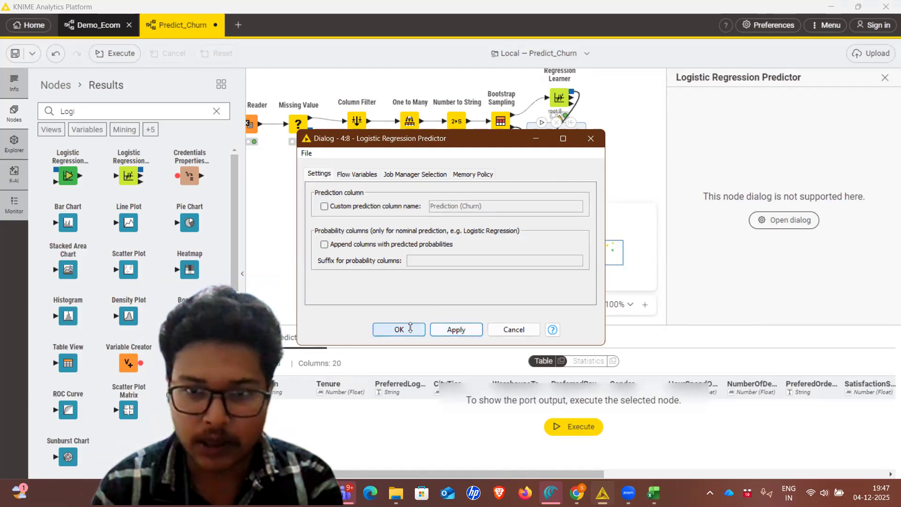
{"action": "left_click", "coordinate": [410, 328]}
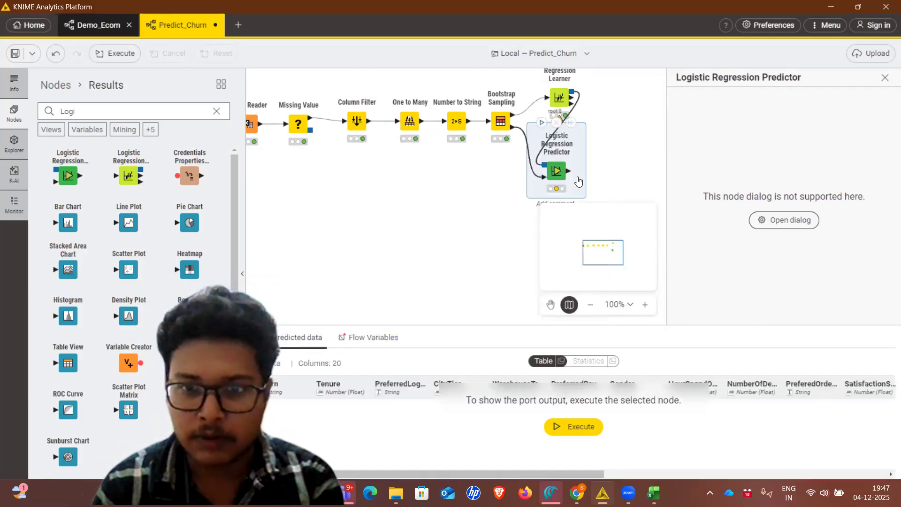
Execute the Logistic Regression Predictor and look through its predicted data table
{"action": "right_click", "coordinate": [578, 181]}
{"action": "left_click", "coordinate": [579, 180]}
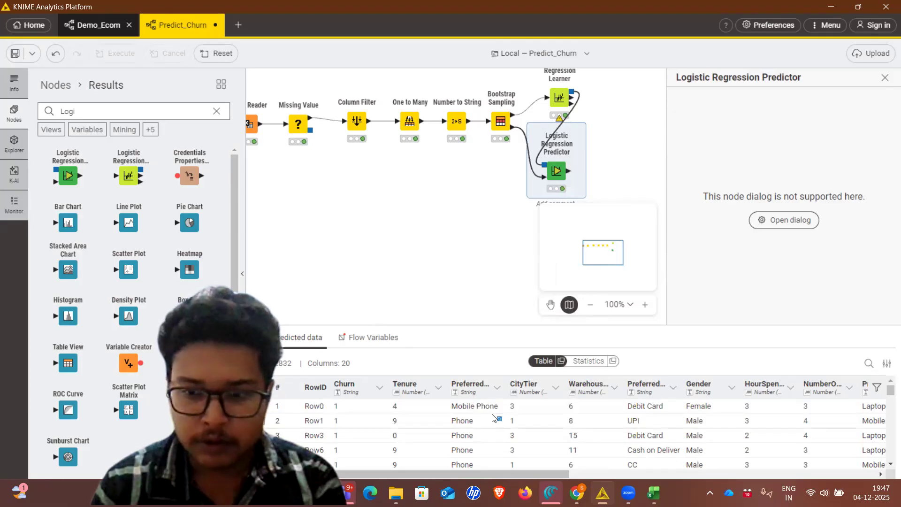
{"action": "scroll", "coordinate": [493, 418], "scroll_direction": "down", "scroll_amount": 1}
{"action": "scroll", "coordinate": [493, 418], "scroll_direction": "down", "scroll_amount": 1}
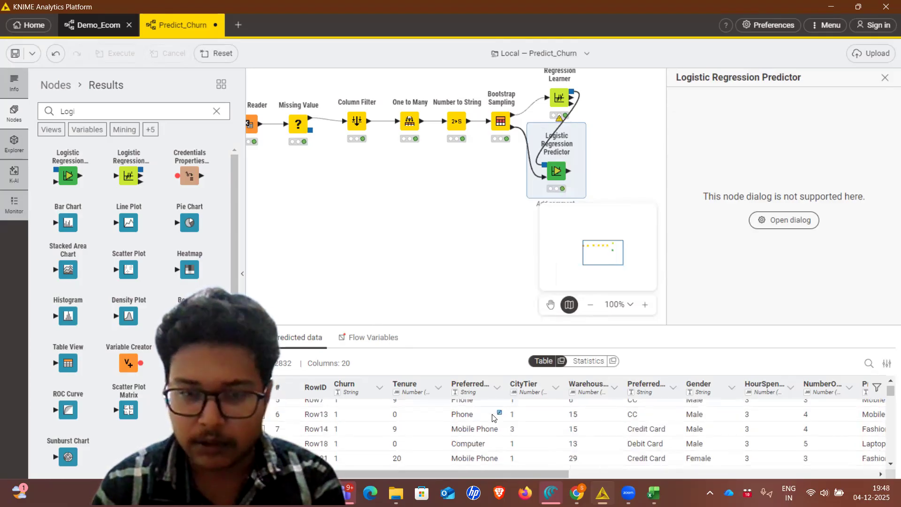
{"action": "scroll", "coordinate": [493, 417], "scroll_direction": "right", "scroll_amount": 5}
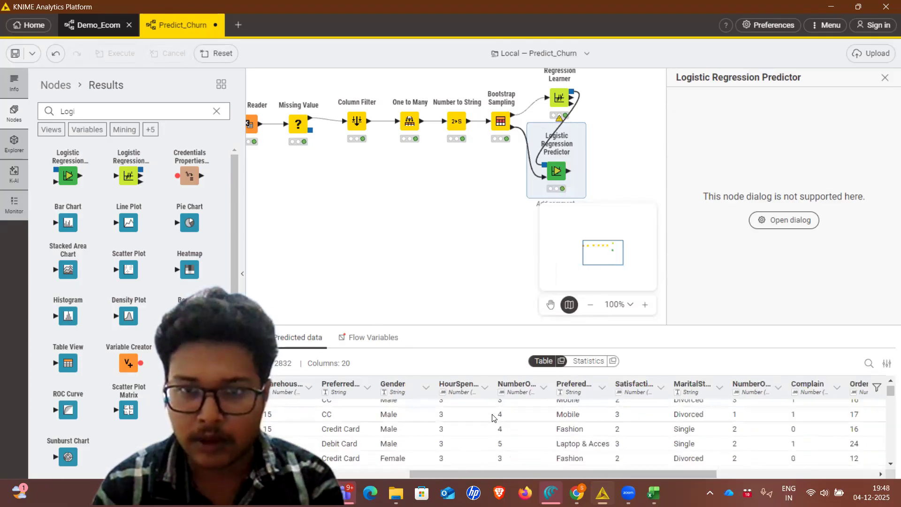
{"action": "left_click", "coordinate": [558, 96]}
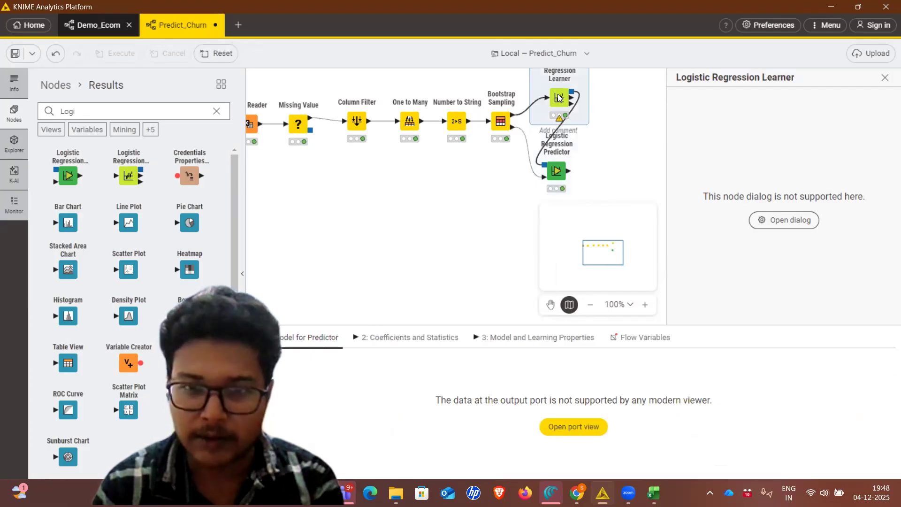
{"action": "left_click", "coordinate": [556, 175]}
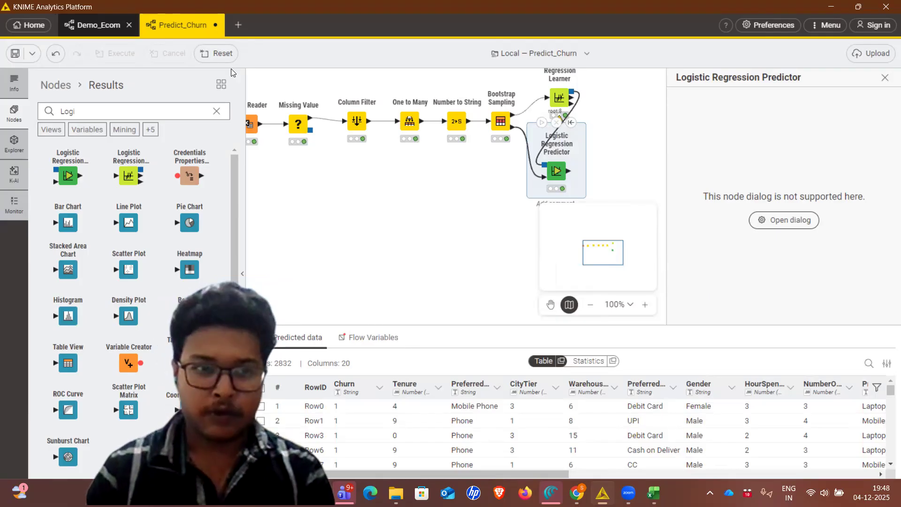
Find the Scorer node and add it to the workflow, connected to the Logistic Regression Predictor's output
{"action": "left_click", "coordinate": [216, 110]}
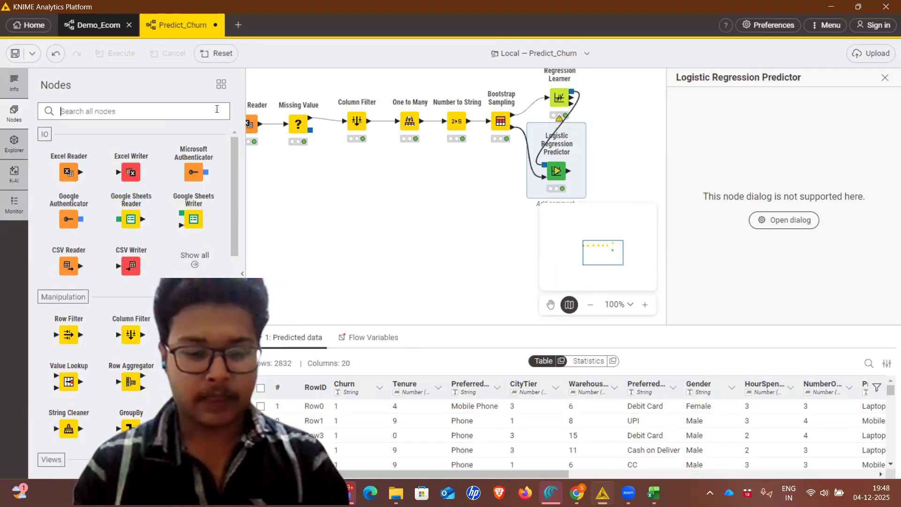
{"action": "type", "text": "Sco"}
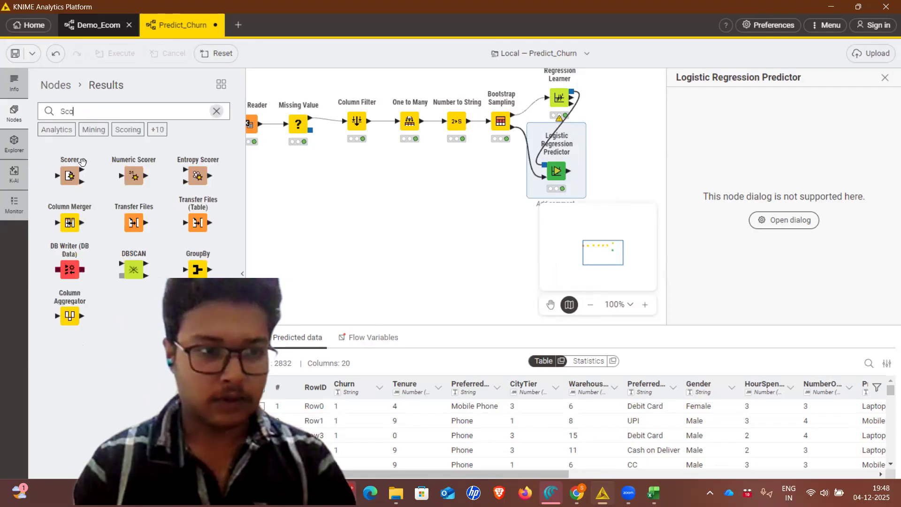
{"action": "left_click_drag", "start_coordinate": [69, 175], "coordinate": [605, 169]}
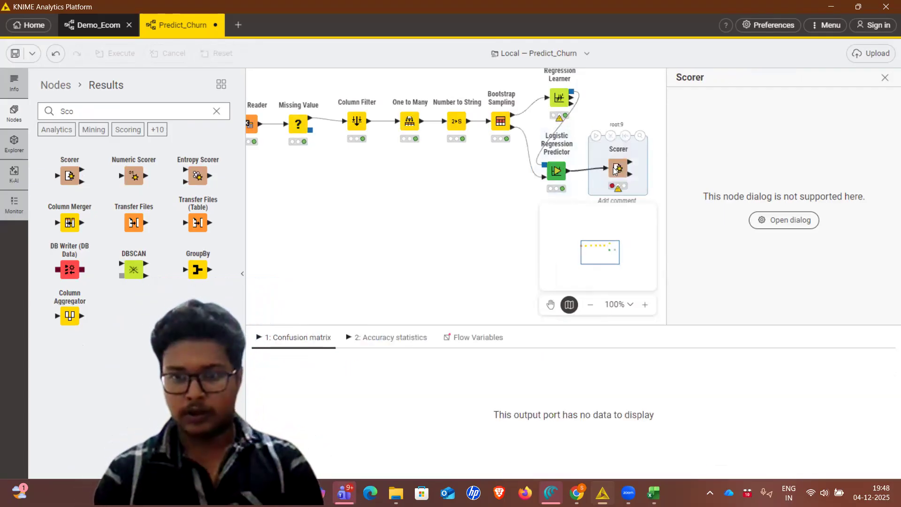
Configure the Scorer with Churn as first column against Prediction (Churn) as second column, and accept the settings
{"action": "right_click", "coordinate": [614, 169]}
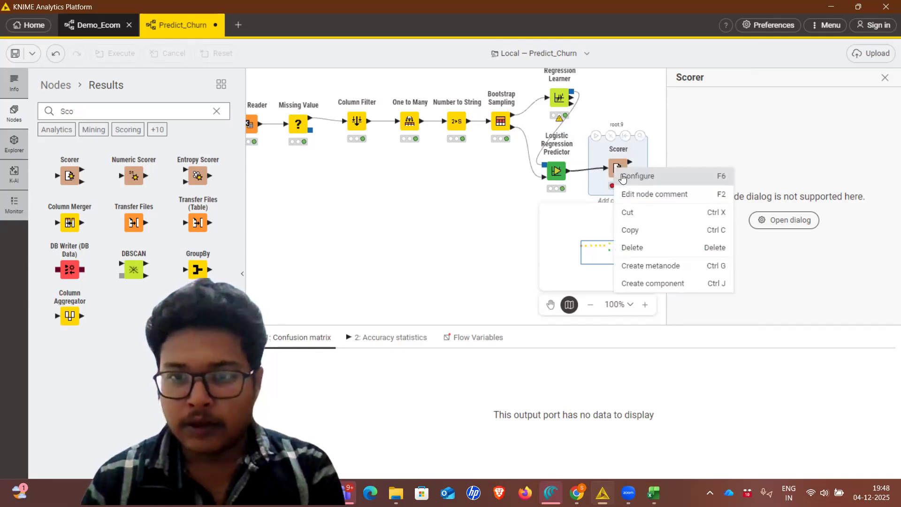
{"action": "left_click", "coordinate": [622, 177]}
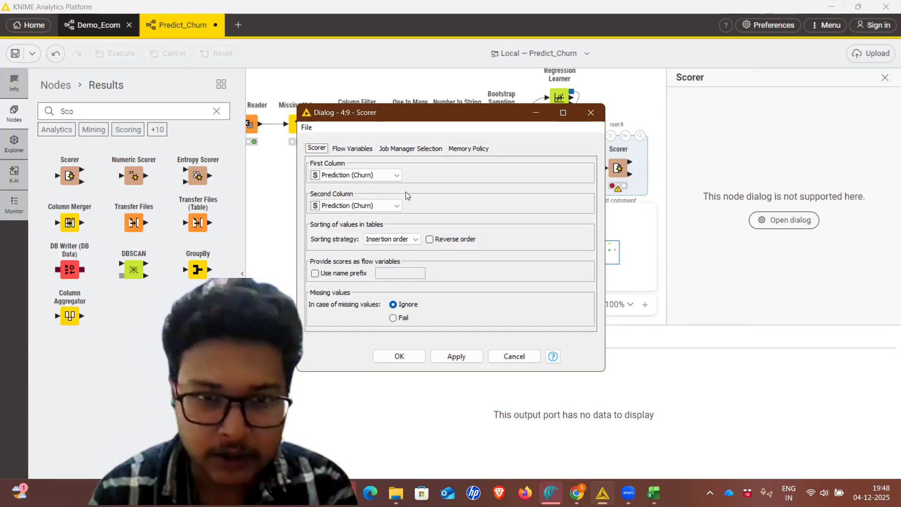
{"action": "left_click", "coordinate": [396, 175]}
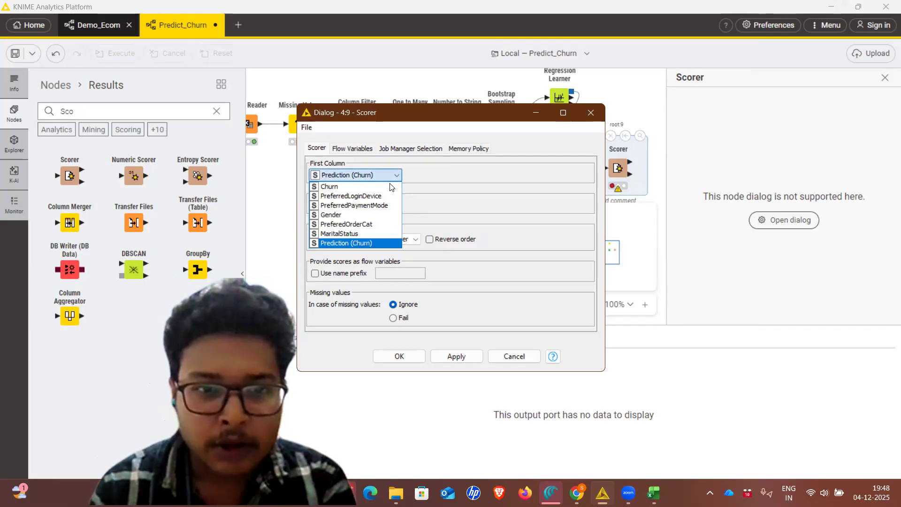
{"action": "left_click", "coordinate": [365, 185]}
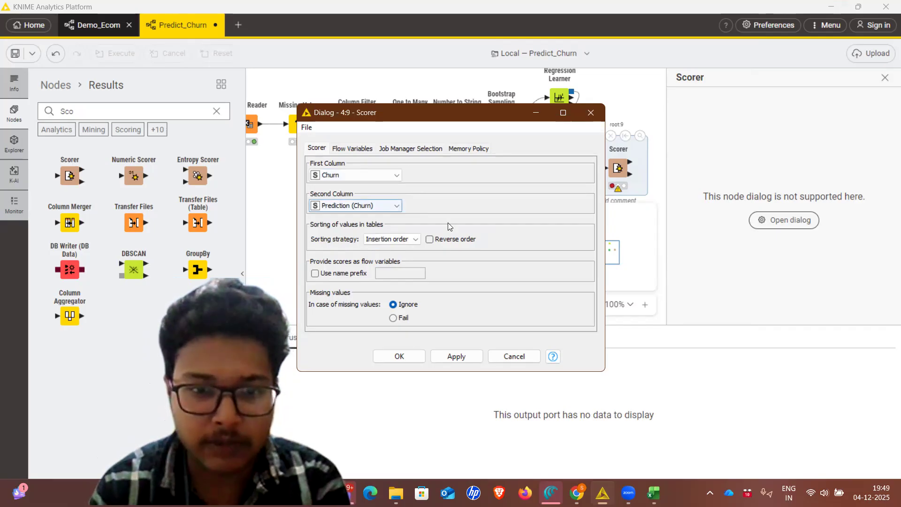
{"action": "left_click", "coordinate": [456, 359]}
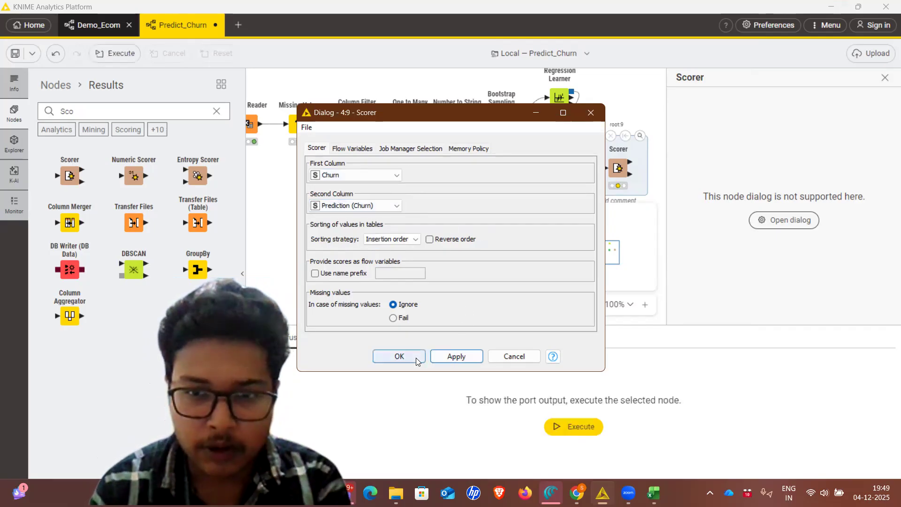
{"action": "key", "text": "Return"}
Execute the Scorer and review its confusion matrix and all columns of its accuracy statistics
{"action": "right_click", "coordinate": [599, 162]}
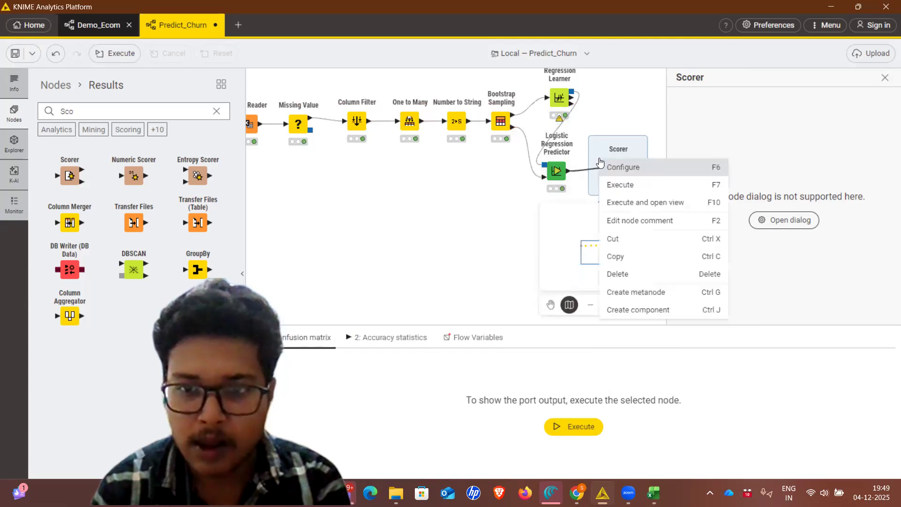
{"action": "left_click", "coordinate": [620, 184]}
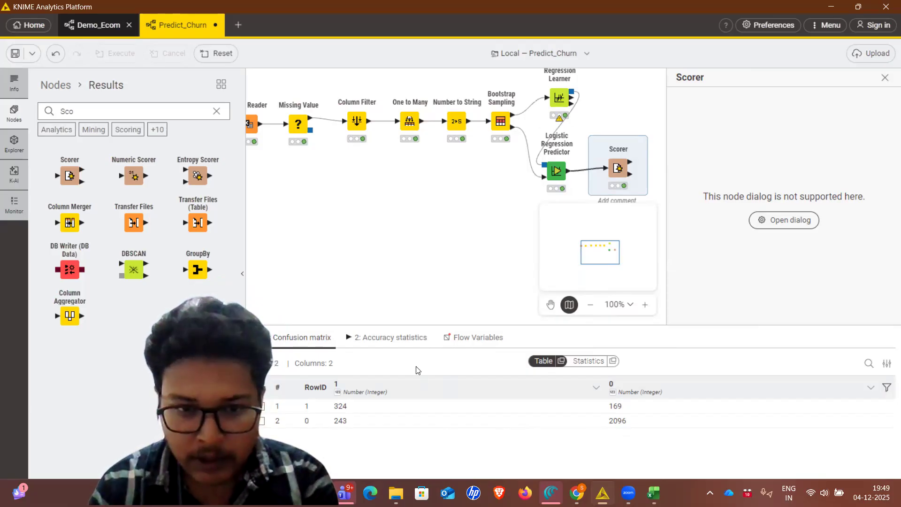
{"action": "left_click", "coordinate": [399, 341]}
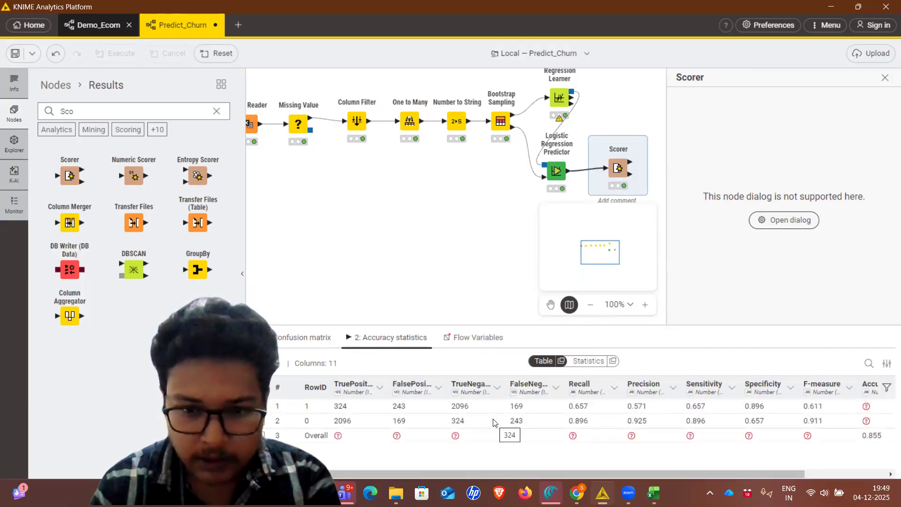
{"action": "scroll", "coordinate": [492, 422], "scroll_direction": "right", "scroll_amount": 1}
{"action": "scroll", "coordinate": [492, 422], "scroll_direction": "right", "scroll_amount": 1}
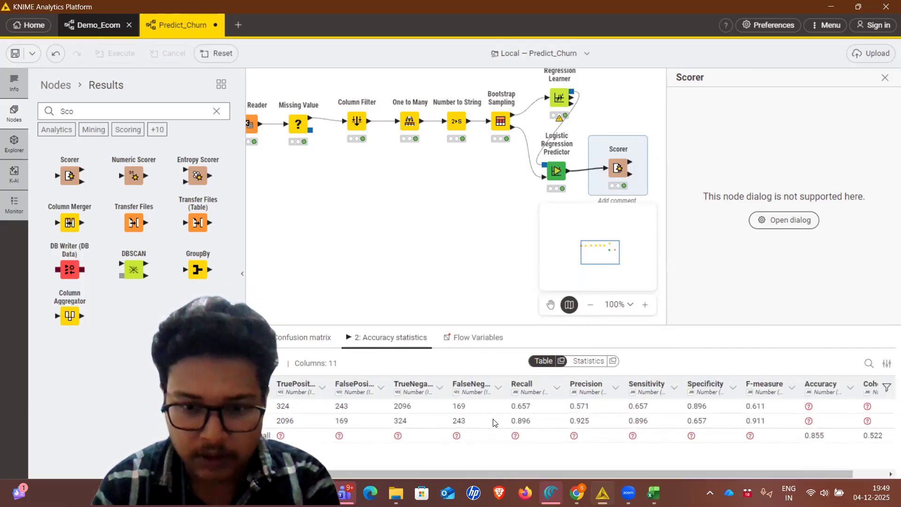
{"action": "scroll", "coordinate": [762, 422], "scroll_direction": "right", "scroll_amount": 1}
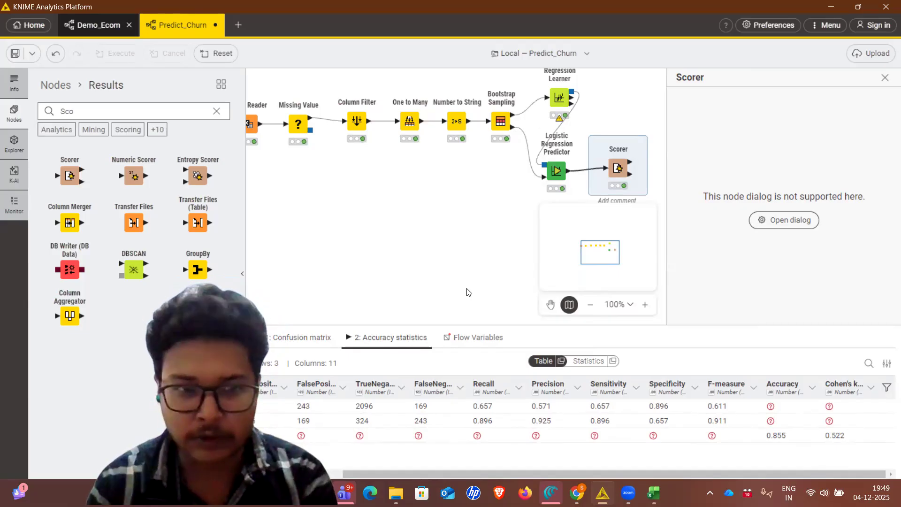
{"action": "scroll", "coordinate": [467, 292], "scroll_direction": "left", "scroll_amount": 1}
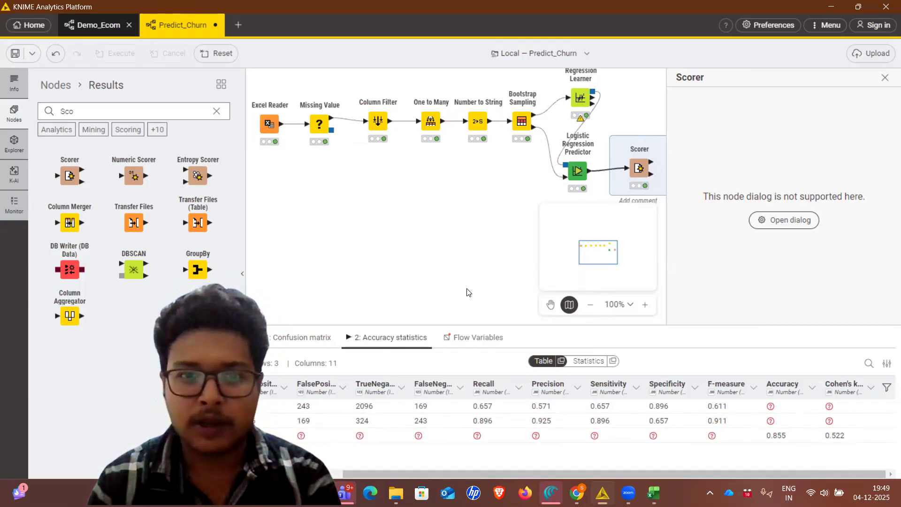
{"action": "scroll", "coordinate": [467, 292], "scroll_direction": "up", "scroll_amount": 1}
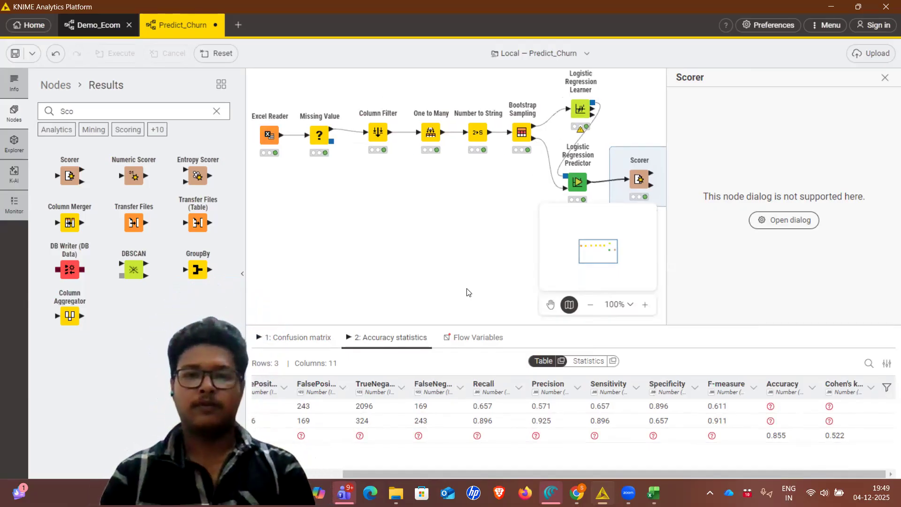